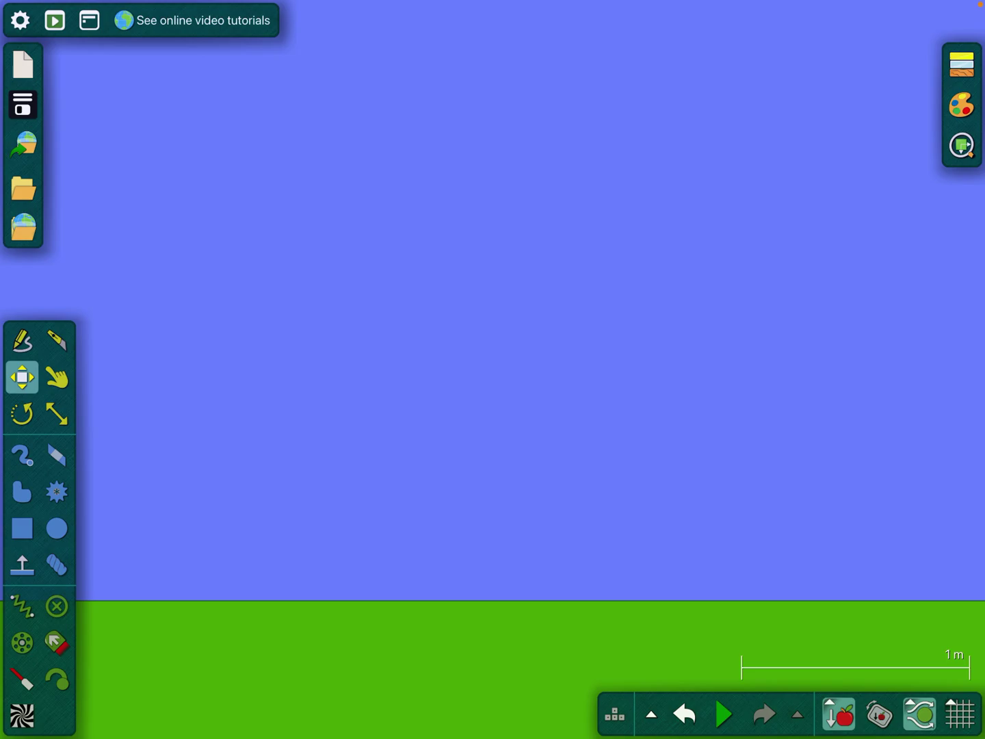
Draw a blue circle in the sky above the ground and shift it right
{"action": "key", "text": "c"}
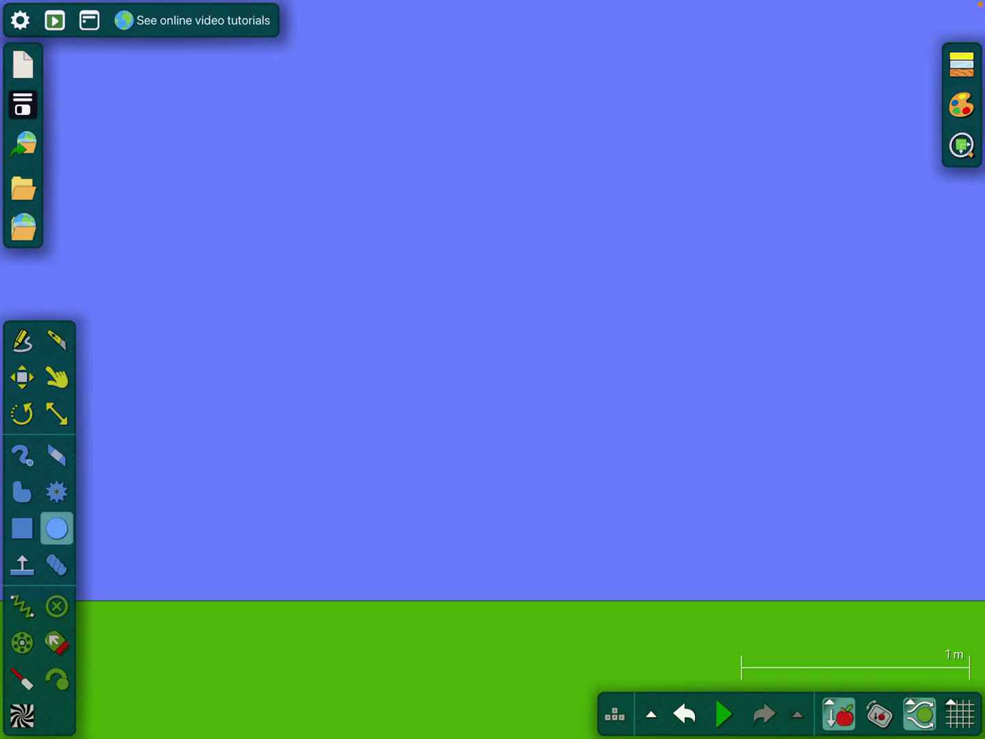
{"action": "left_click_drag", "start_coordinate": [232, 396], "coordinate": [339, 445]}
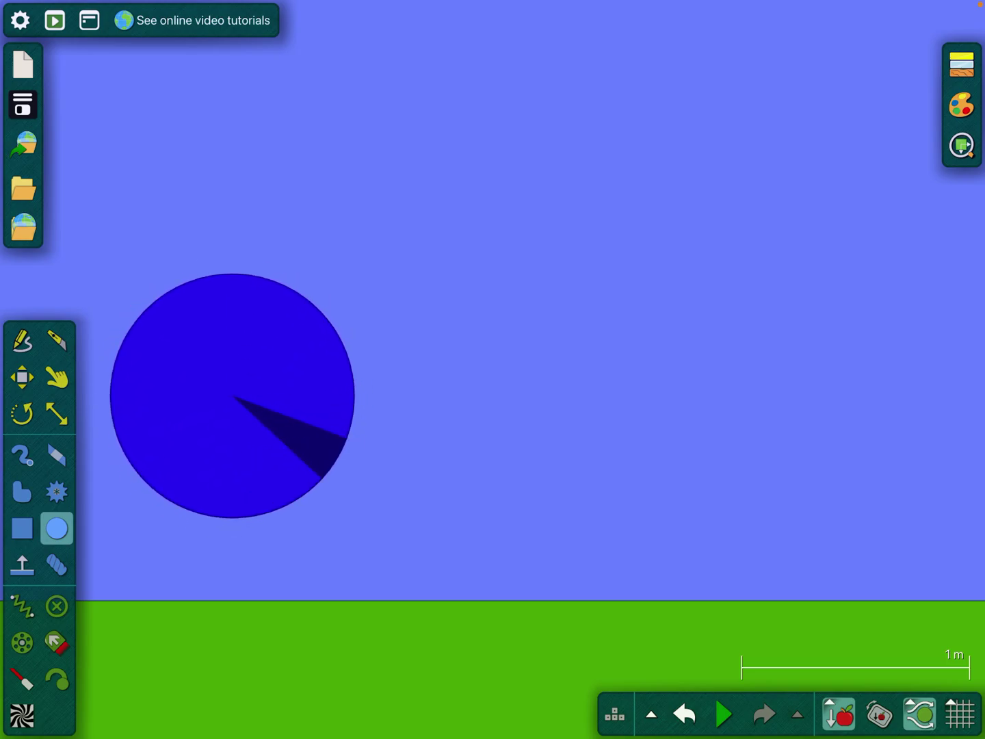
{"action": "left_click_drag", "start_coordinate": [232, 395], "coordinate": [350, 400]}
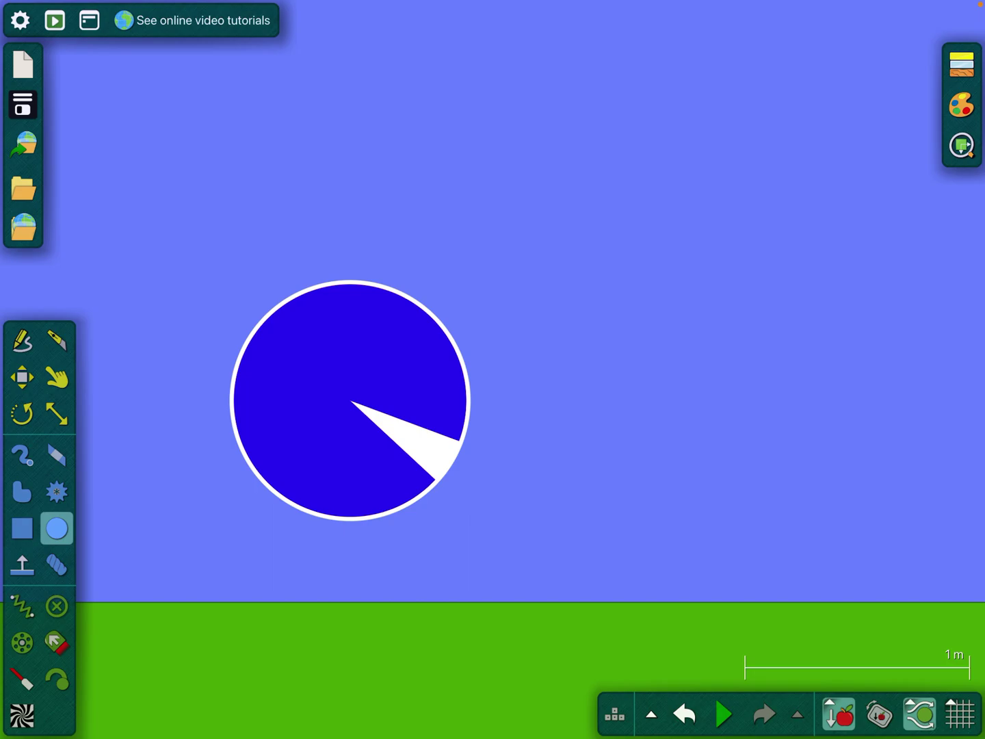
Try stretching the circle into an ellipse, undo it, then nudge the circle slightly left
{"action": "key", "text": "s"}
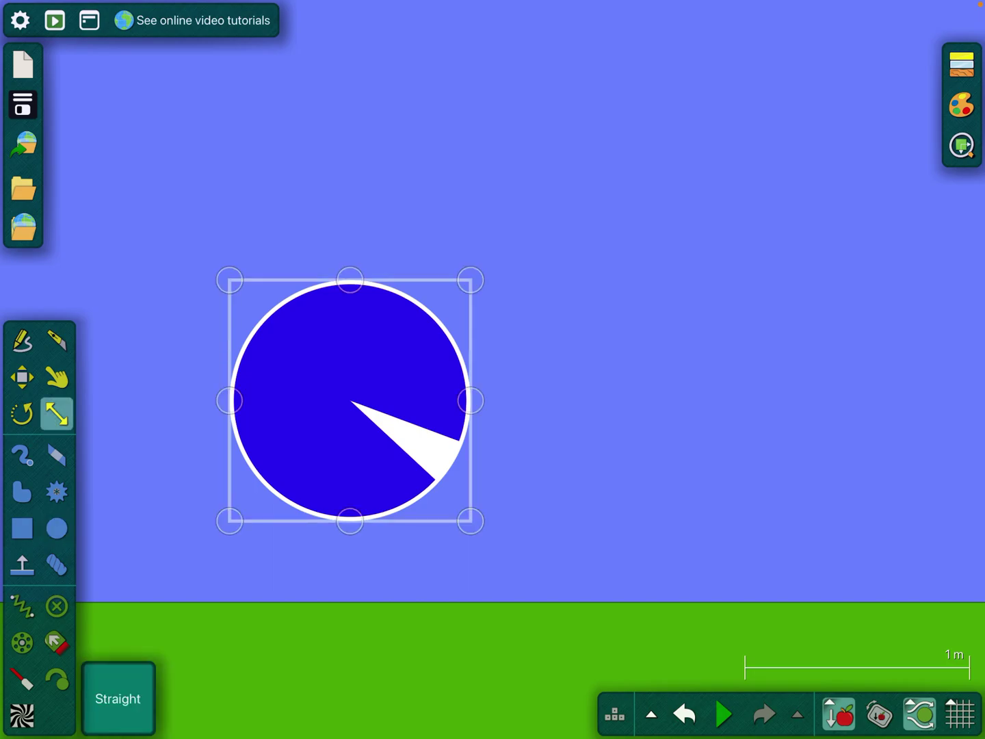
{"action": "left_click_drag", "start_coordinate": [471, 400], "coordinate": [447, 400]}
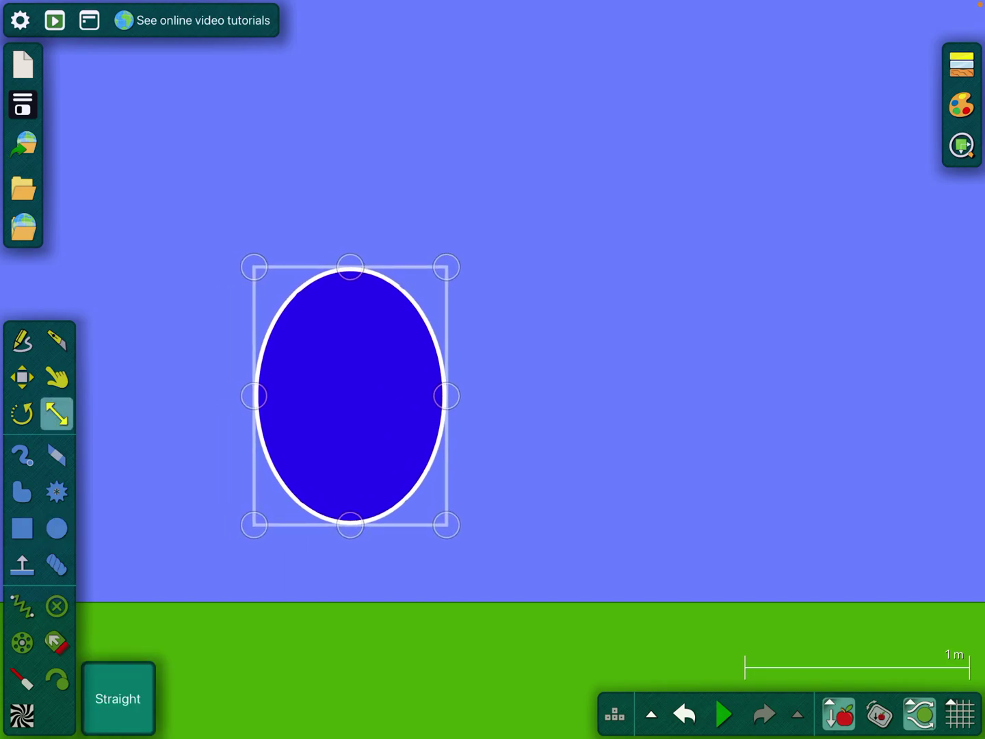
{"action": "key", "text": "ctrl+z"}
{"action": "key", "text": "Escape"}
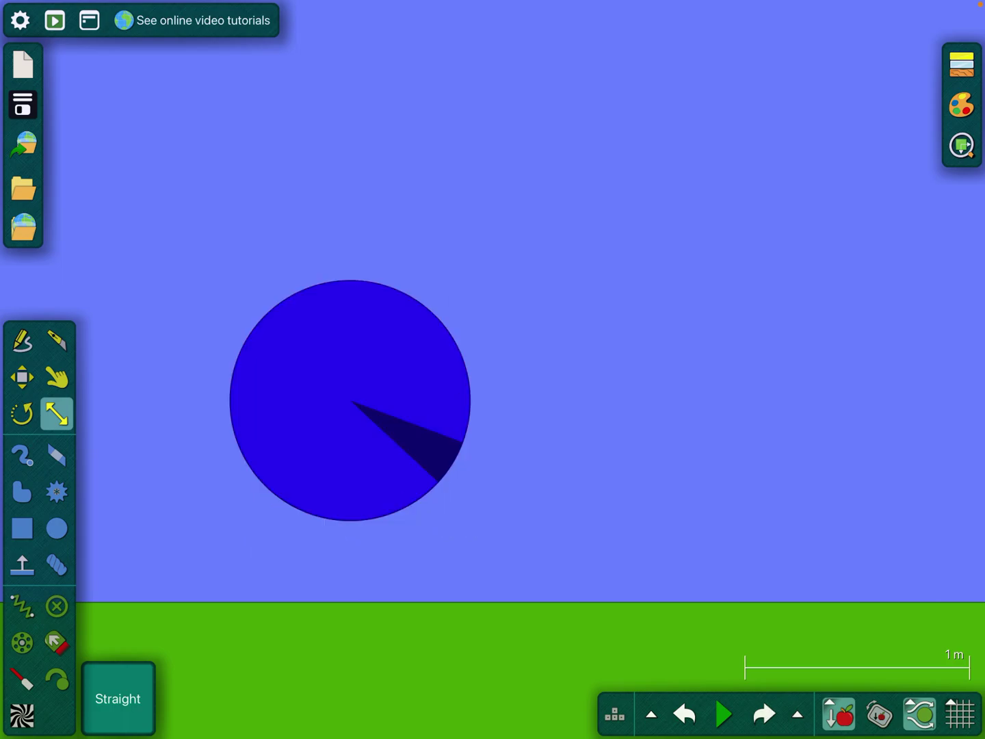
{"action": "key", "text": "m"}
{"action": "left_click_drag", "start_coordinate": [165, 178], "coordinate": [496, 521]}
{"action": "left_click_drag", "start_coordinate": [350, 400], "coordinate": [339, 400]}
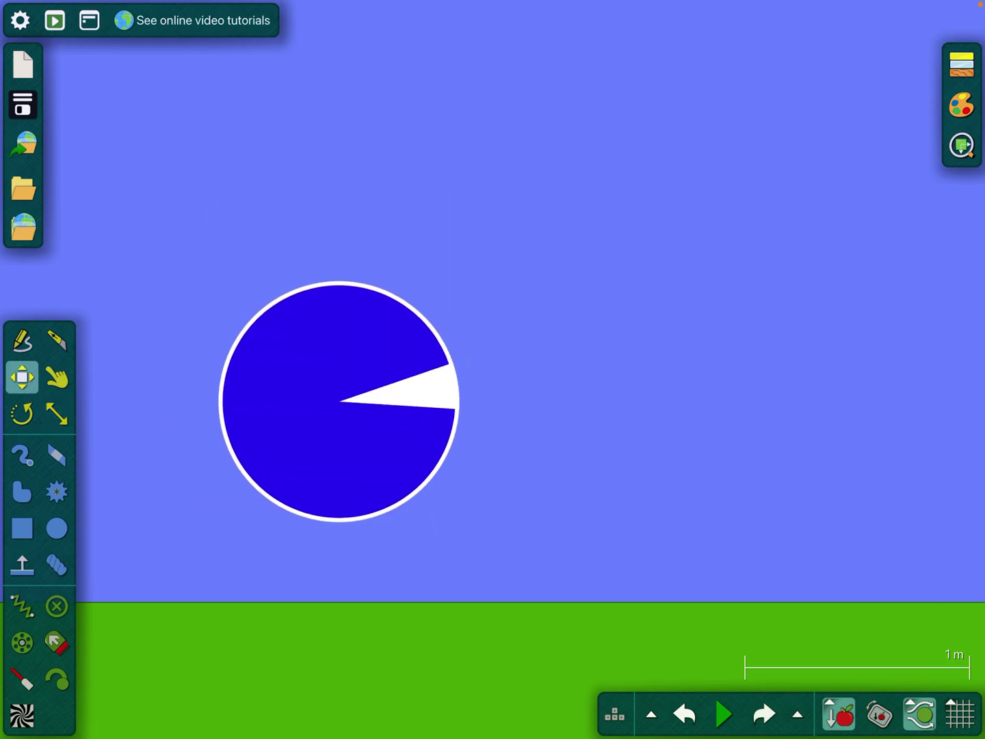
Clone the circle and place the copy to the right of the original
{"action": "right_click", "coordinate": [376, 385]}
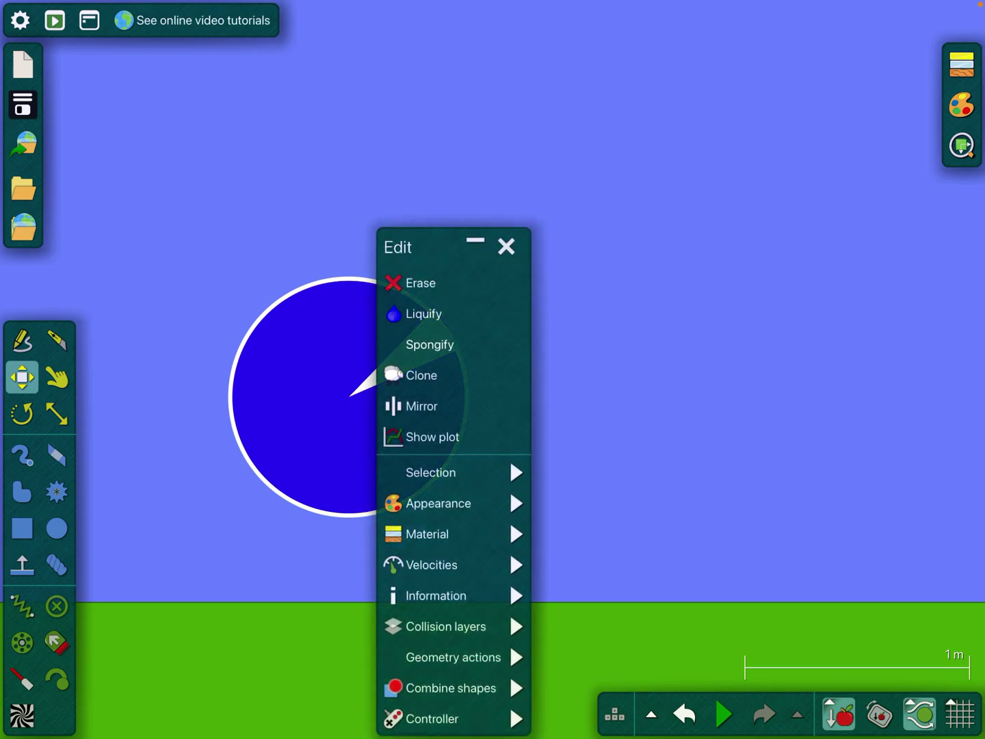
{"action": "left_click", "coordinate": [421, 375]}
{"action": "mouse_move", "coordinate": [615, 384]}
{"action": "left_mouse_down"}
{"action": "mouse_move", "coordinate": [475, 370]}
{"action": "mouse_move", "coordinate": [623, 365]}
{"action": "left_mouse_up"}
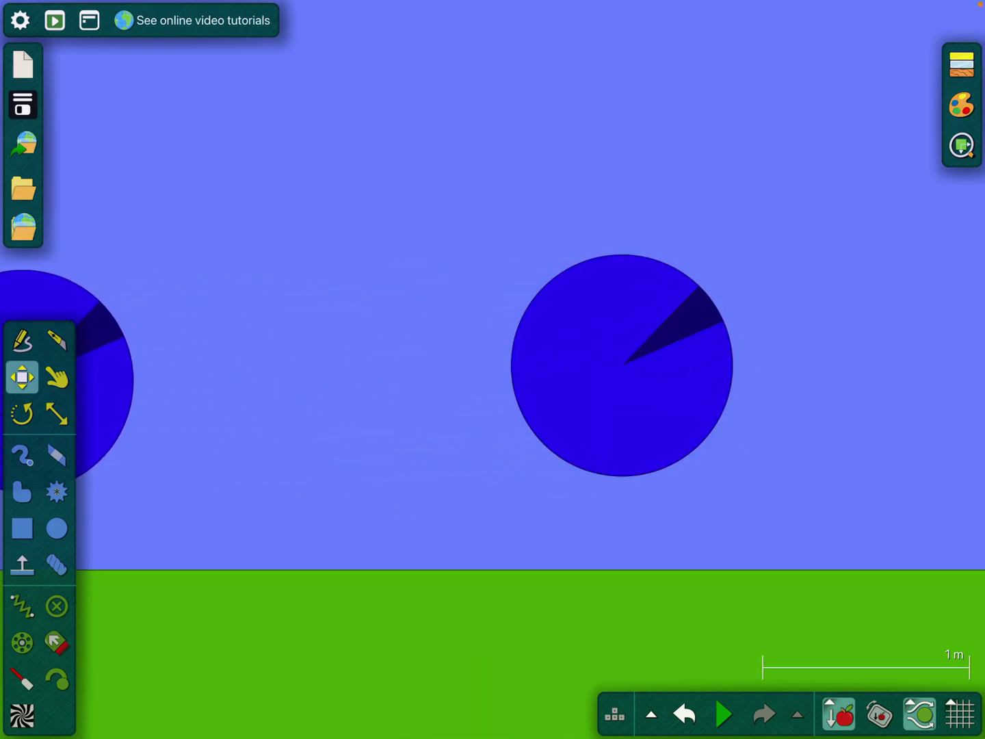
Draw a long green box between the circles and stretch its ends to reach both
{"action": "left_click", "coordinate": [22, 527]}
{"action": "scroll", "coordinate": [494, 369], "scroll_direction": "down", "scroll_amount": 3}
{"action": "left_click_drag", "start_coordinate": [225, 197], "coordinate": [615, 243]}
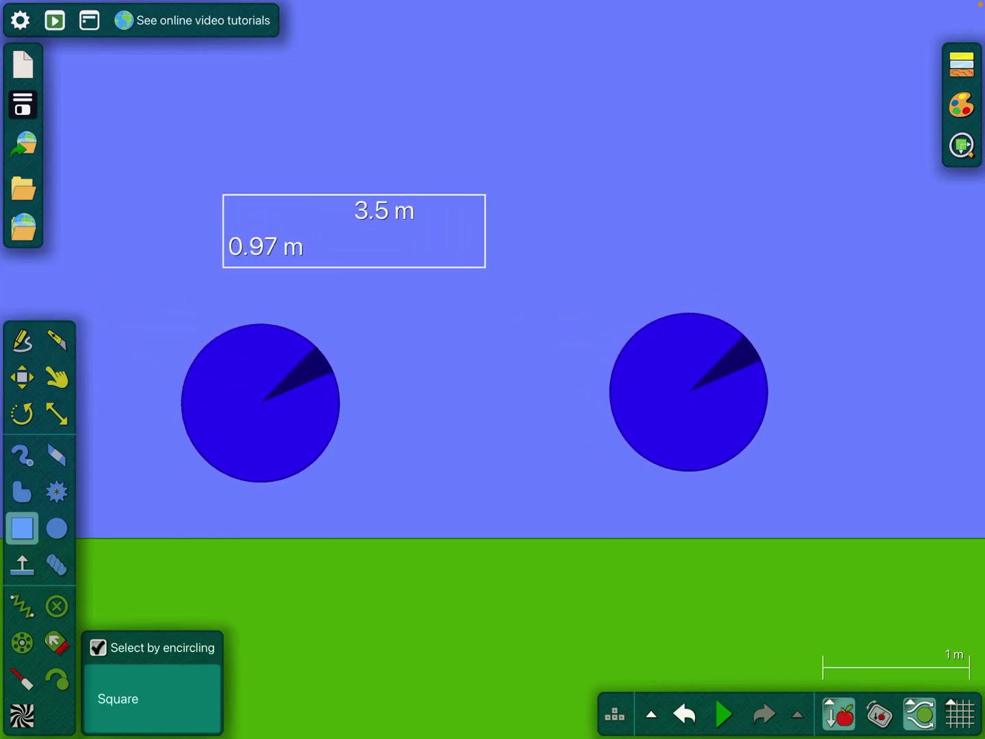
{"action": "left_click_drag", "start_coordinate": [420, 221], "coordinate": [470, 397]}
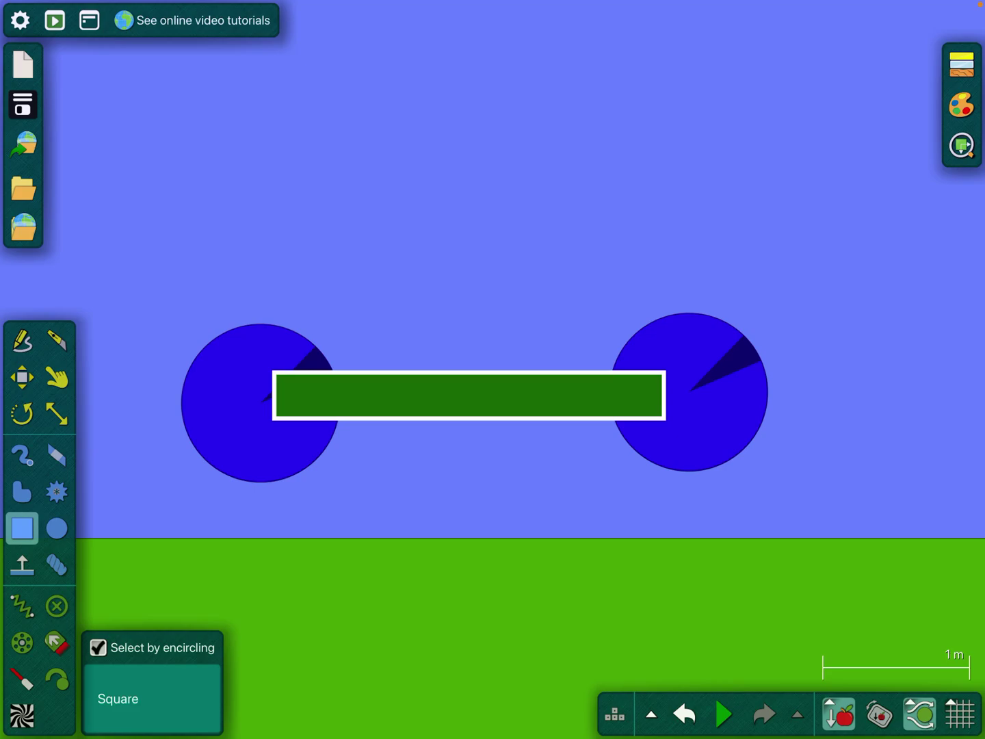
{"action": "left_click", "coordinate": [57, 414]}
{"action": "left_click_drag", "start_coordinate": [273, 397], "coordinate": [246, 396]}
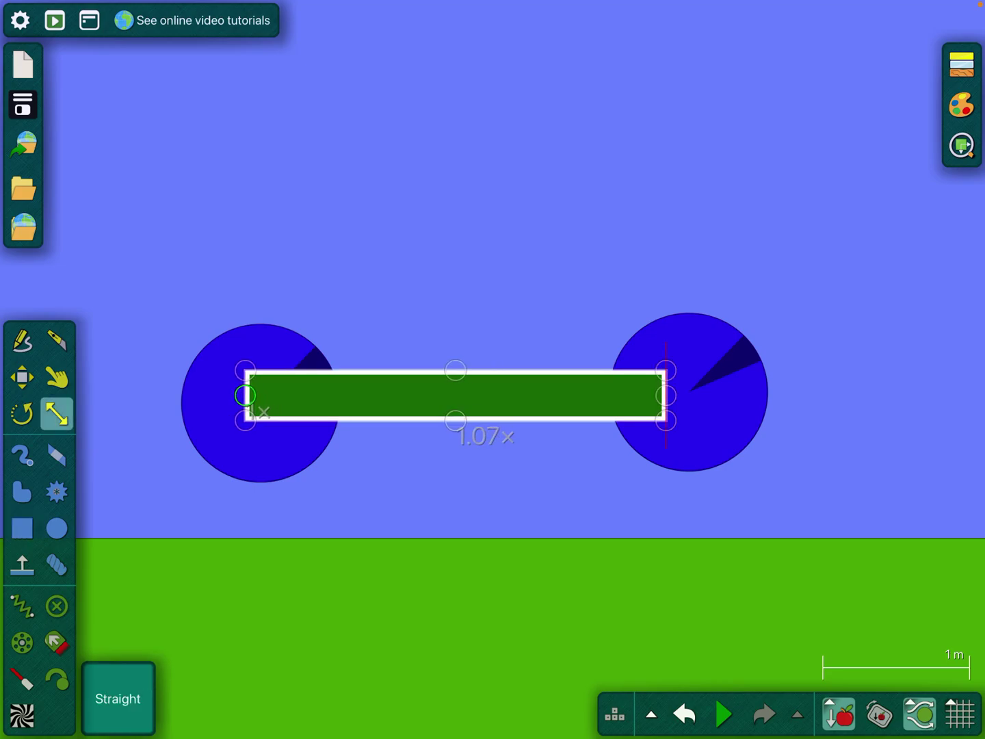
{"action": "left_click_drag", "start_coordinate": [456, 397], "coordinate": [456, 400]}
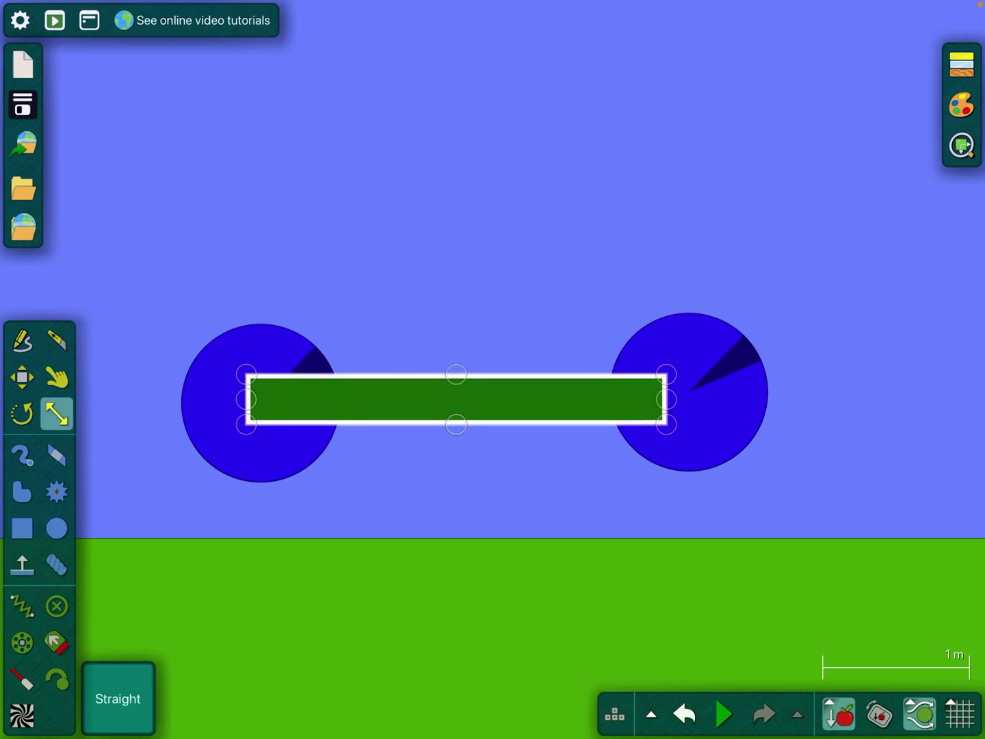
{"action": "left_click_drag", "start_coordinate": [667, 399], "coordinate": [699, 399]}
{"action": "left_click", "coordinate": [731, 384]}
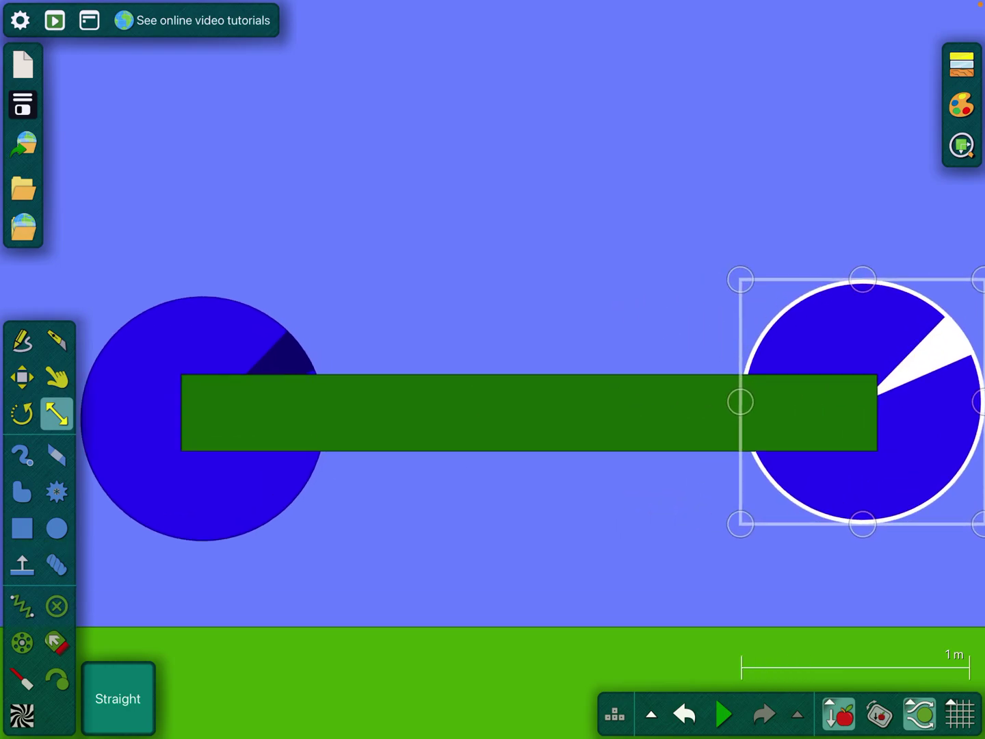
{"action": "scroll", "coordinate": [493, 384], "scroll_direction": "up", "scroll_amount": 2}
Add axles at the left and right wheel centres, then select the whole assembly
{"action": "left_click", "coordinate": [57, 605]}
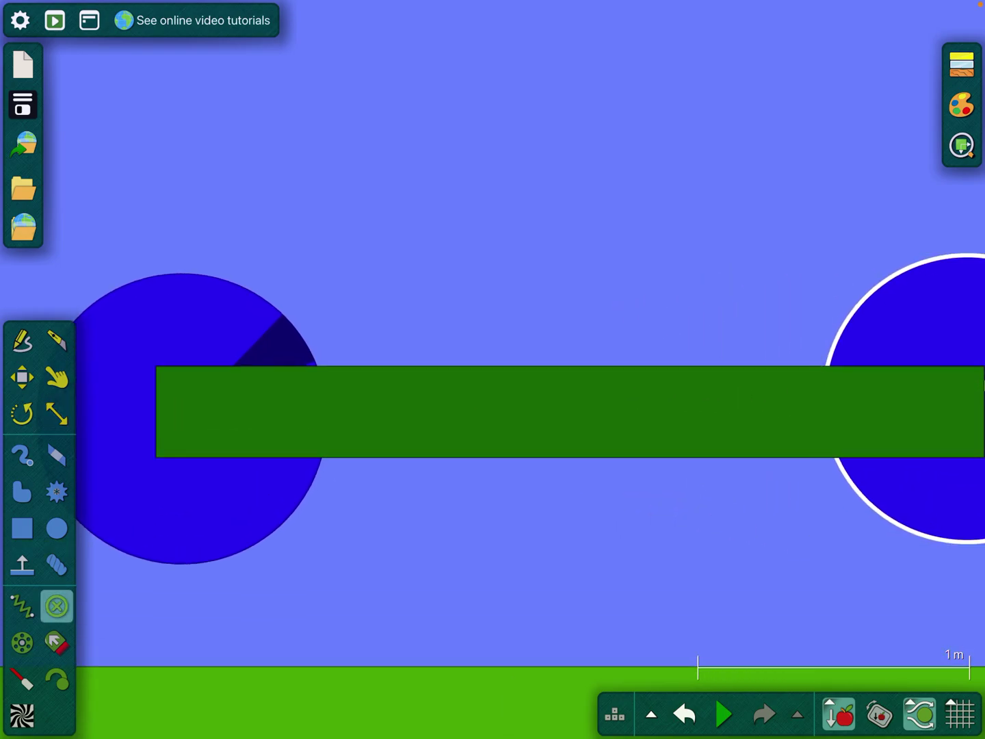
{"action": "left_click", "coordinate": [21, 642]}
{"action": "left_click", "coordinate": [180, 409]}
{"action": "left_click_drag", "start_coordinate": [770, 192], "coordinate": [308, 192]}
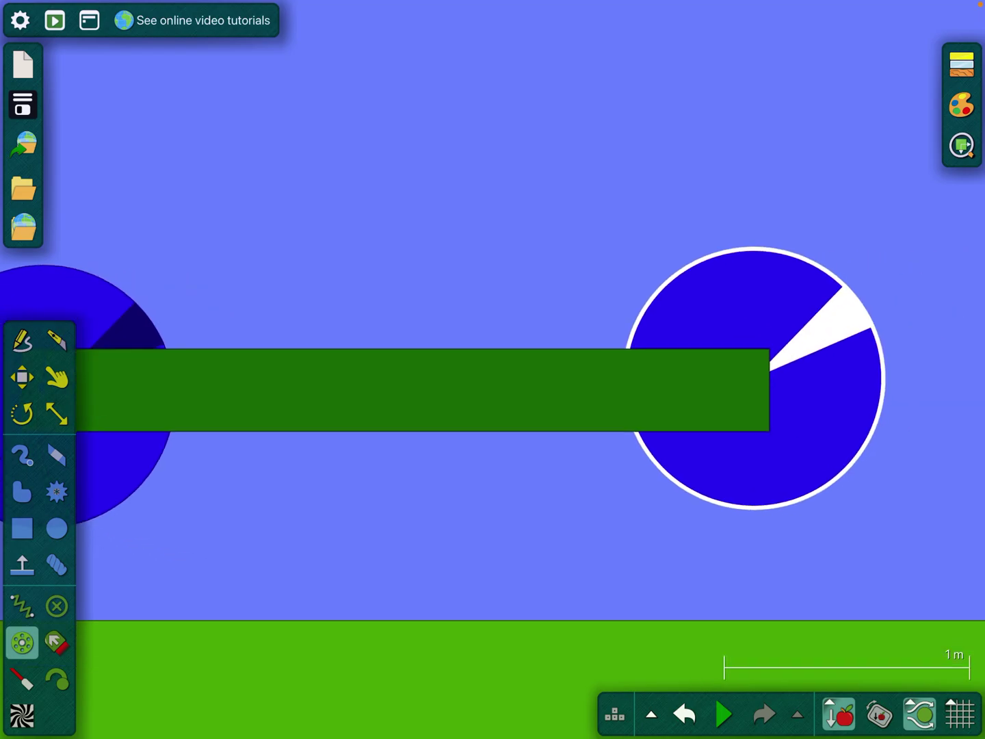
{"action": "left_click", "coordinate": [475, 402]}
{"action": "left_click", "coordinate": [22, 377]}
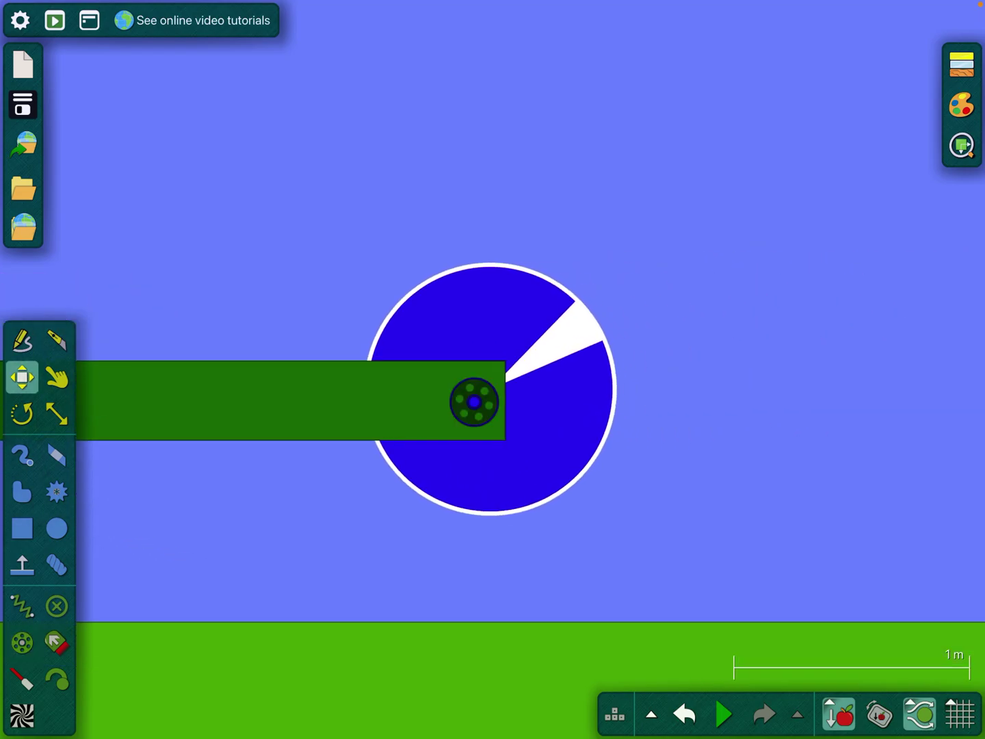
{"action": "left_click", "coordinate": [692, 230]}
{"action": "scroll", "coordinate": [492, 384], "scroll_direction": "down", "scroll_amount": 5}
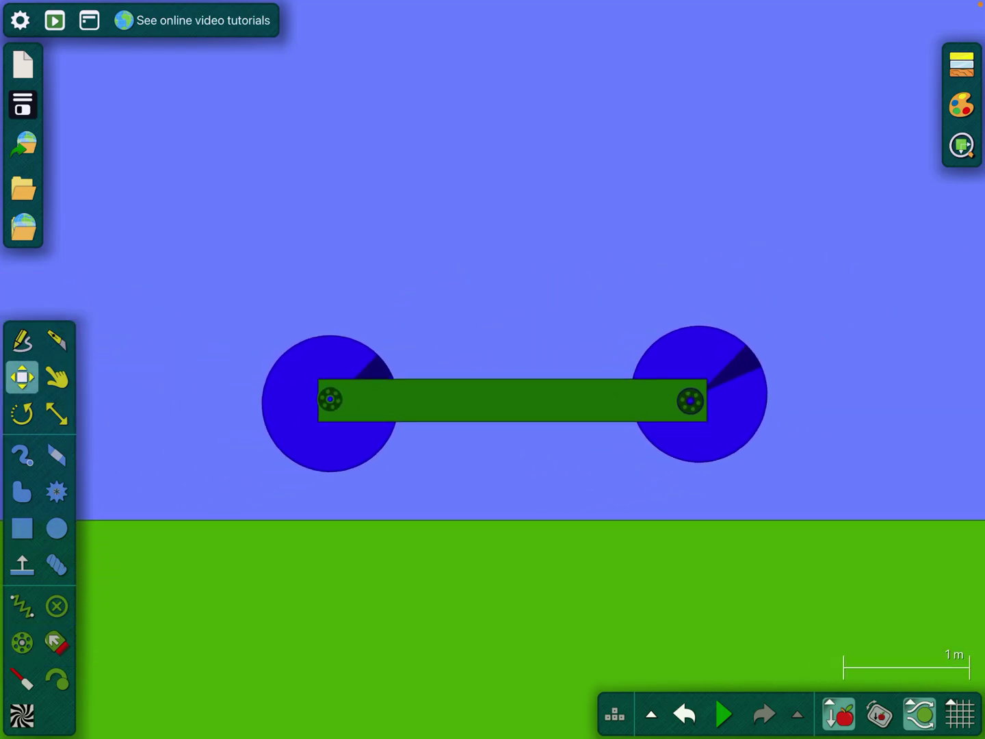
{"action": "left_click_drag", "start_coordinate": [216, 230], "coordinate": [826, 500]}
Recolour both wheels and the bar black
{"action": "right_click", "coordinate": [698, 408]}
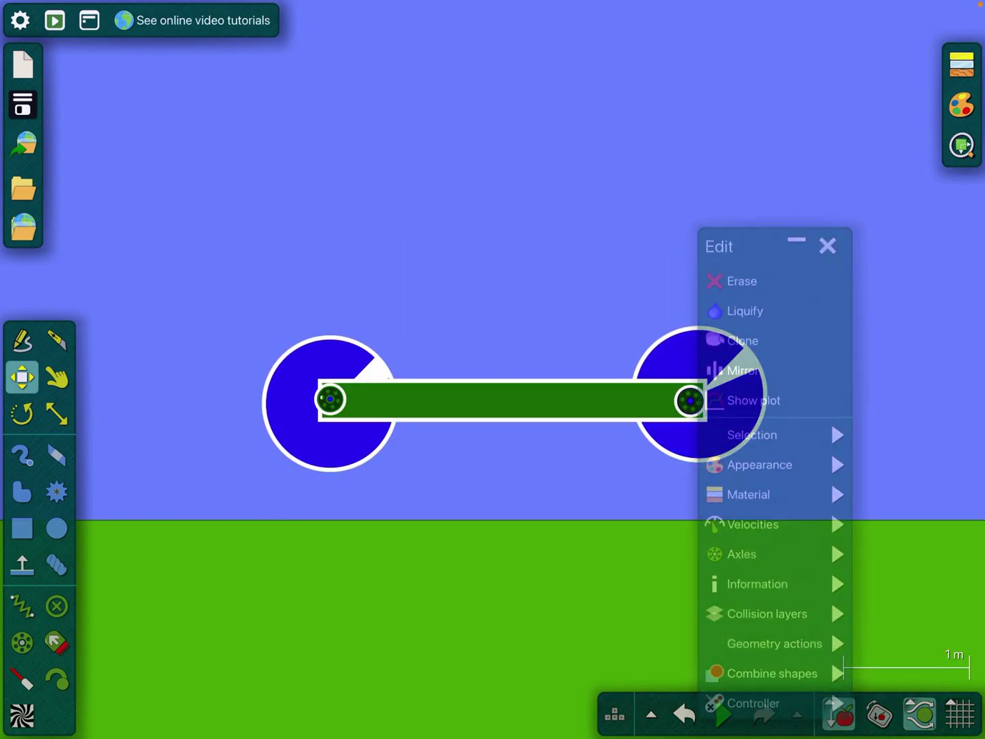
{"action": "left_click", "coordinate": [760, 473]}
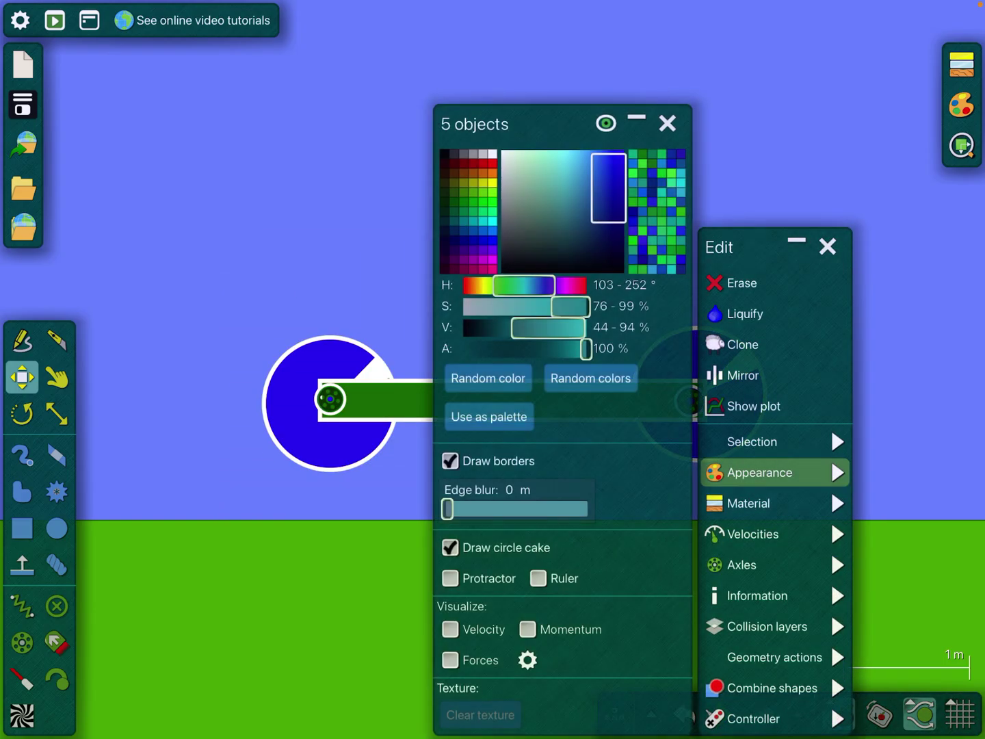
{"action": "left_click", "coordinate": [623, 232]}
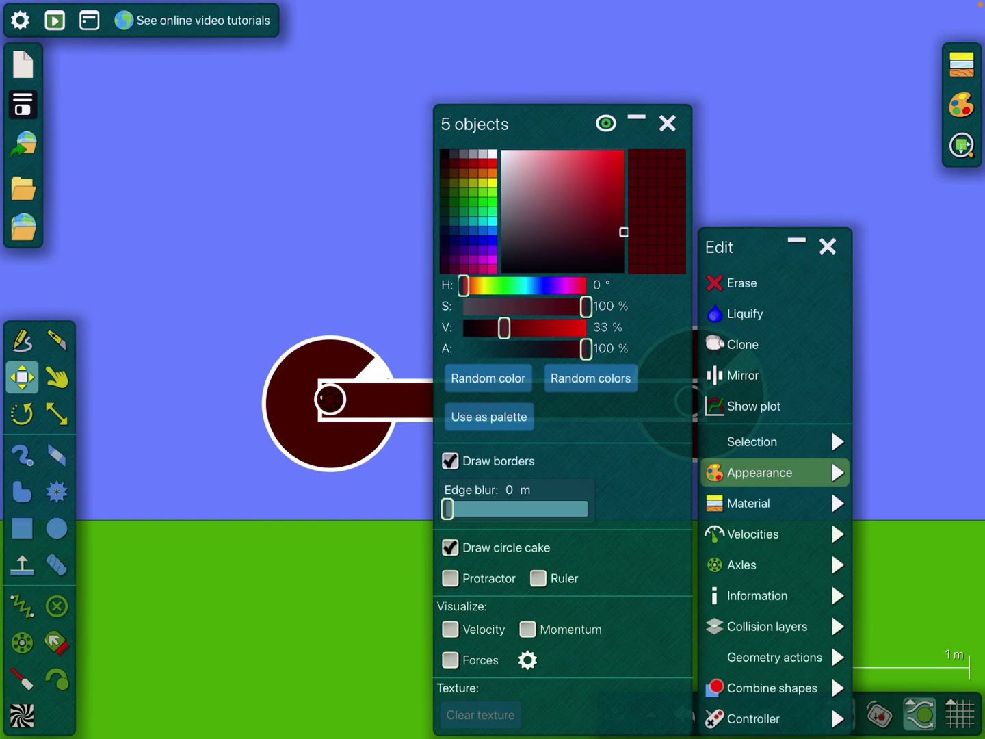
{"action": "left_click", "coordinate": [505, 269]}
{"action": "left_click", "coordinate": [462, 231]}
Send the connecting bar behind the wheels and briefly test-run the simulation
{"action": "left_click", "coordinate": [508, 400]}
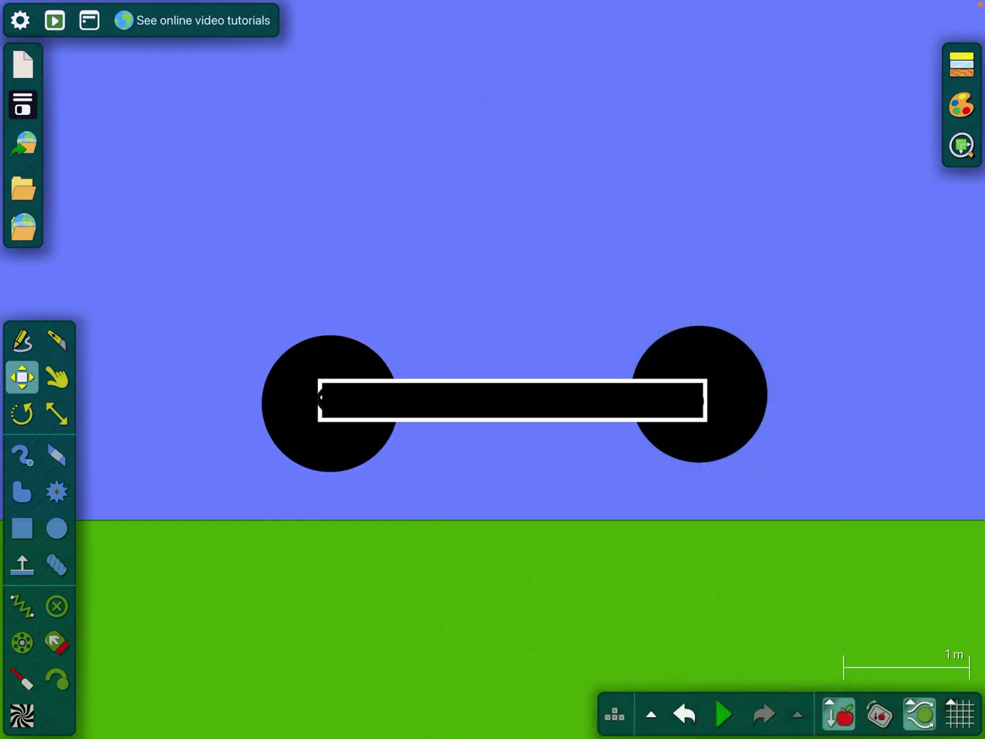
{"action": "right_click", "coordinate": [508, 400]}
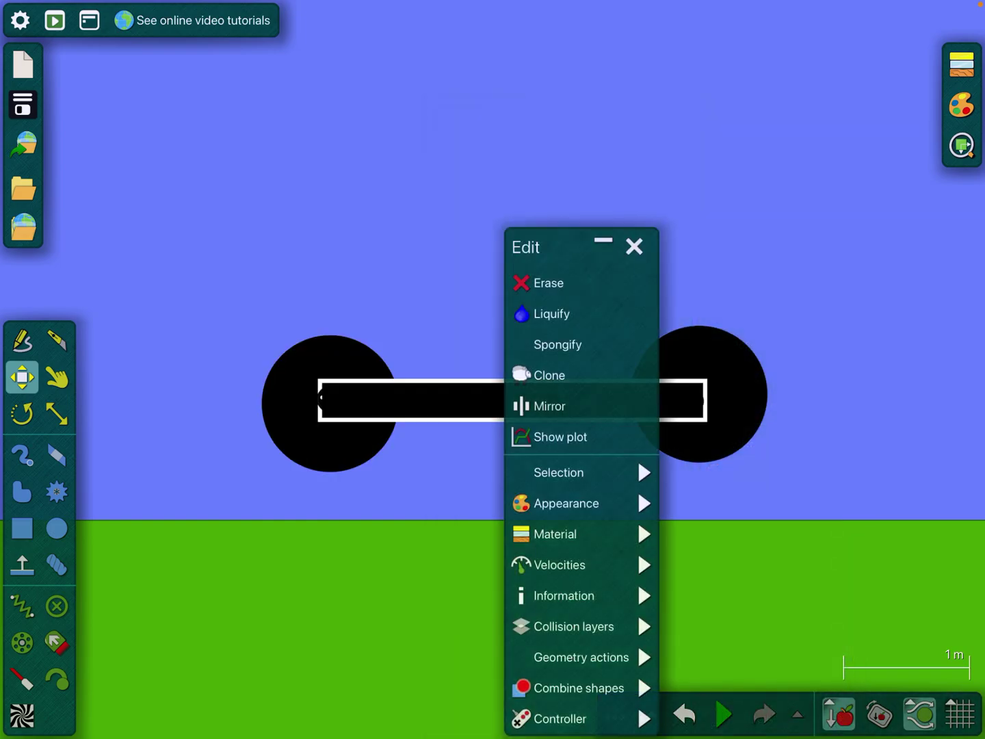
{"action": "left_click", "coordinate": [567, 503]}
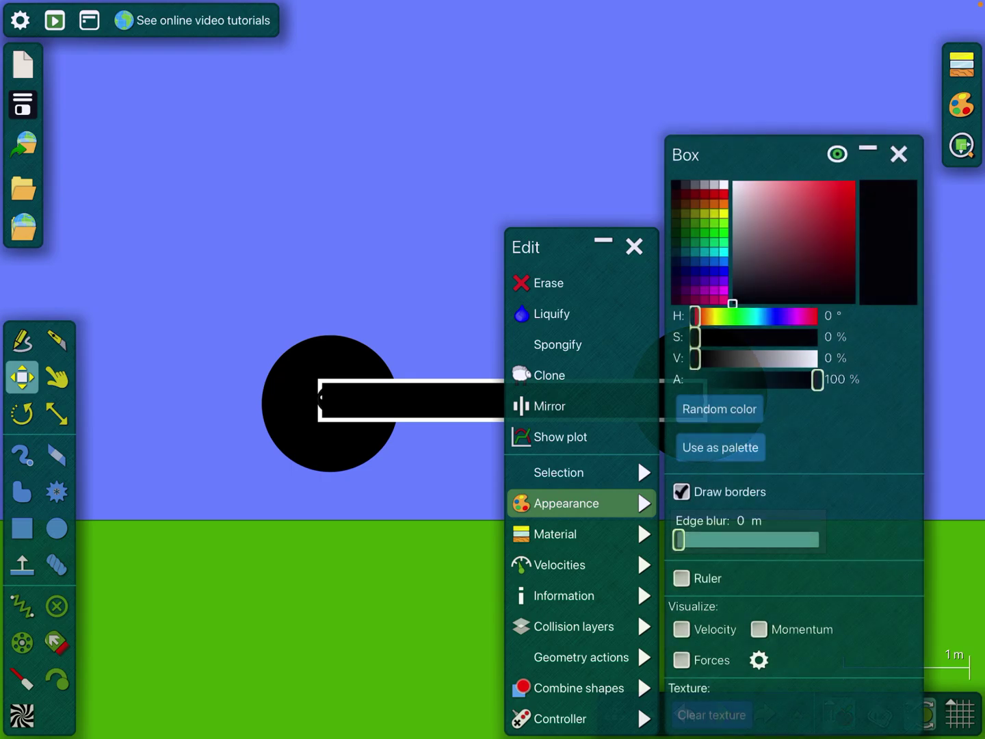
{"action": "left_click", "coordinate": [899, 154]}
{"action": "left_click", "coordinate": [582, 473]}
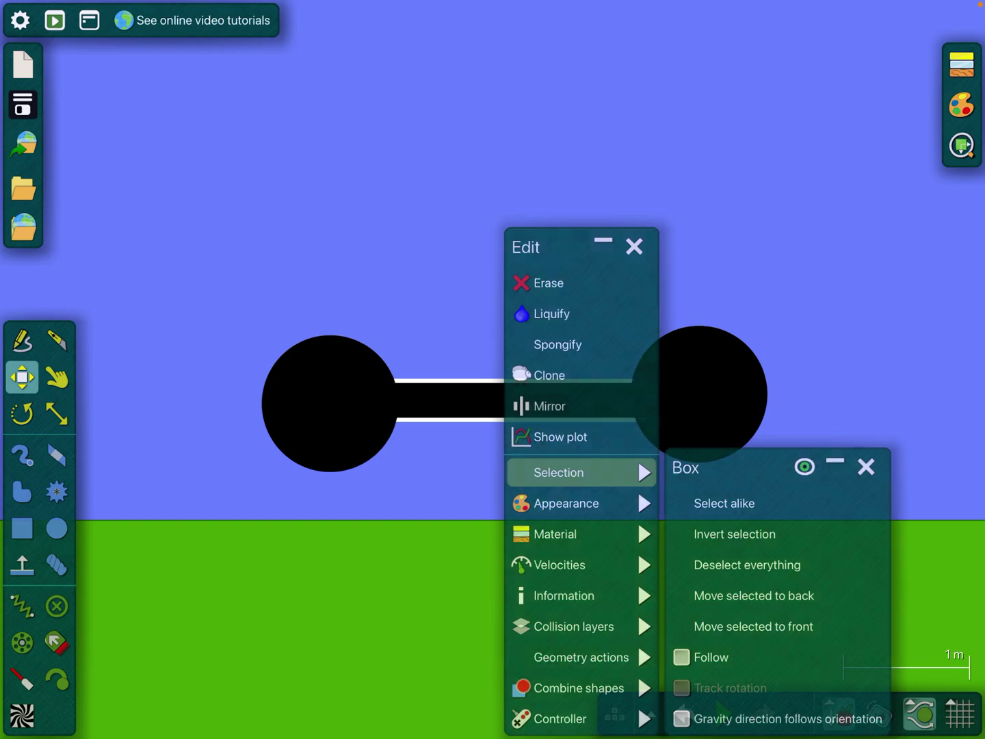
{"action": "left_click", "coordinate": [753, 596]}
{"action": "key", "text": "space"}
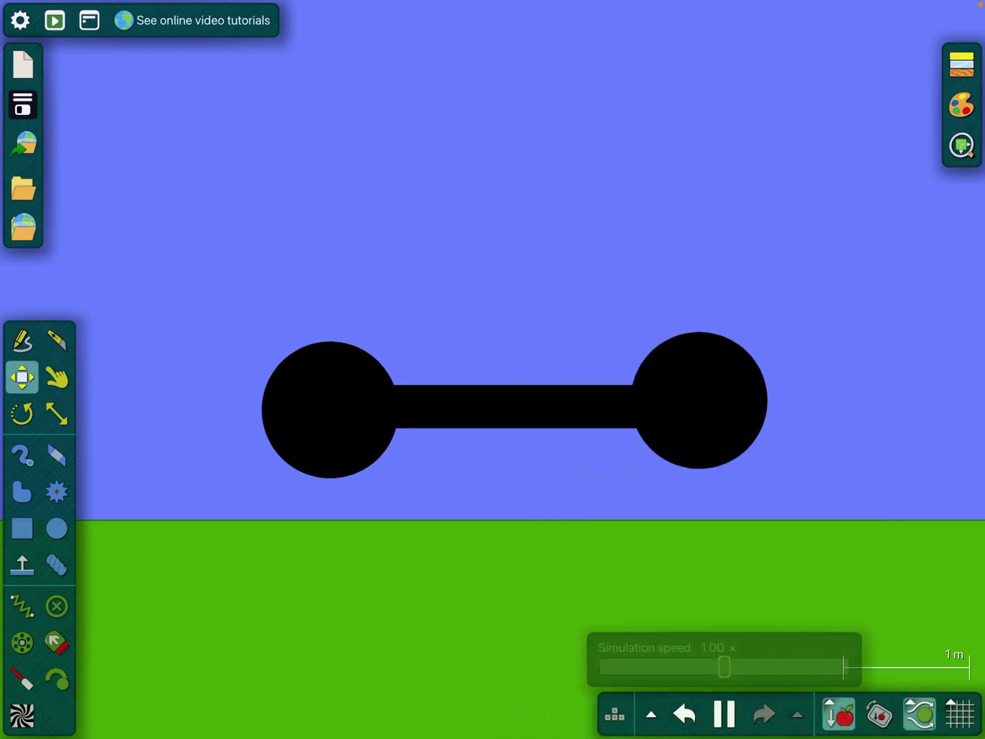
{"action": "key", "text": "space"}
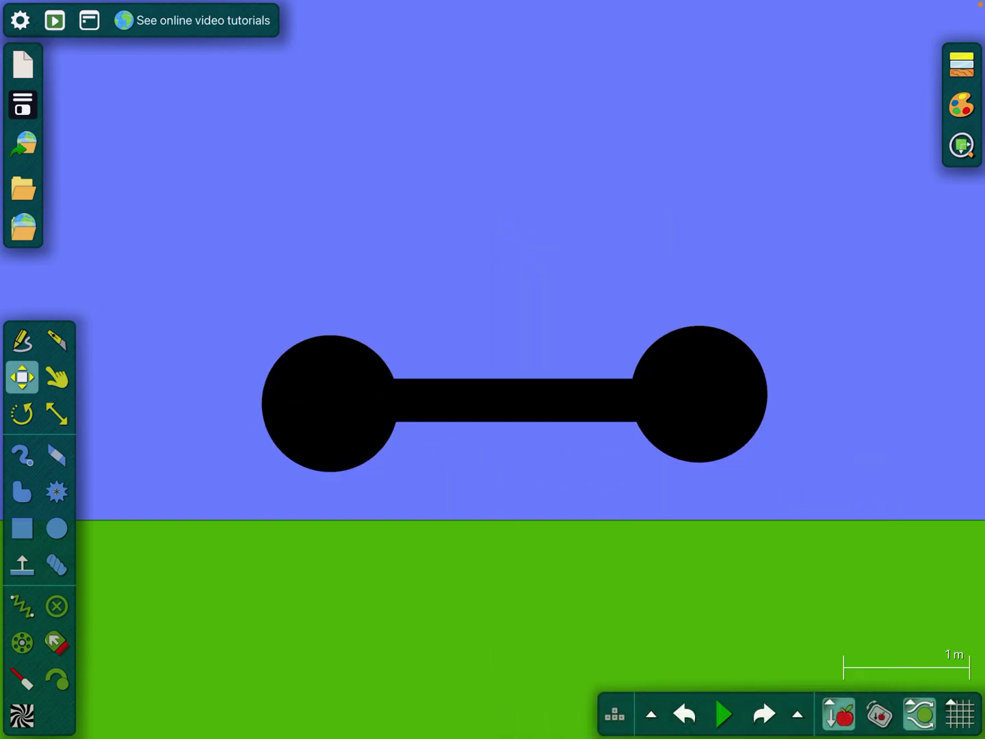
{"action": "scroll", "coordinate": [332, 400], "scroll_direction": "up", "scroll_amount": 8}
Motorize the left wheel axle at 450 rpm with 50000 Nm torque
{"action": "double_click", "coordinate": [252, 393]}
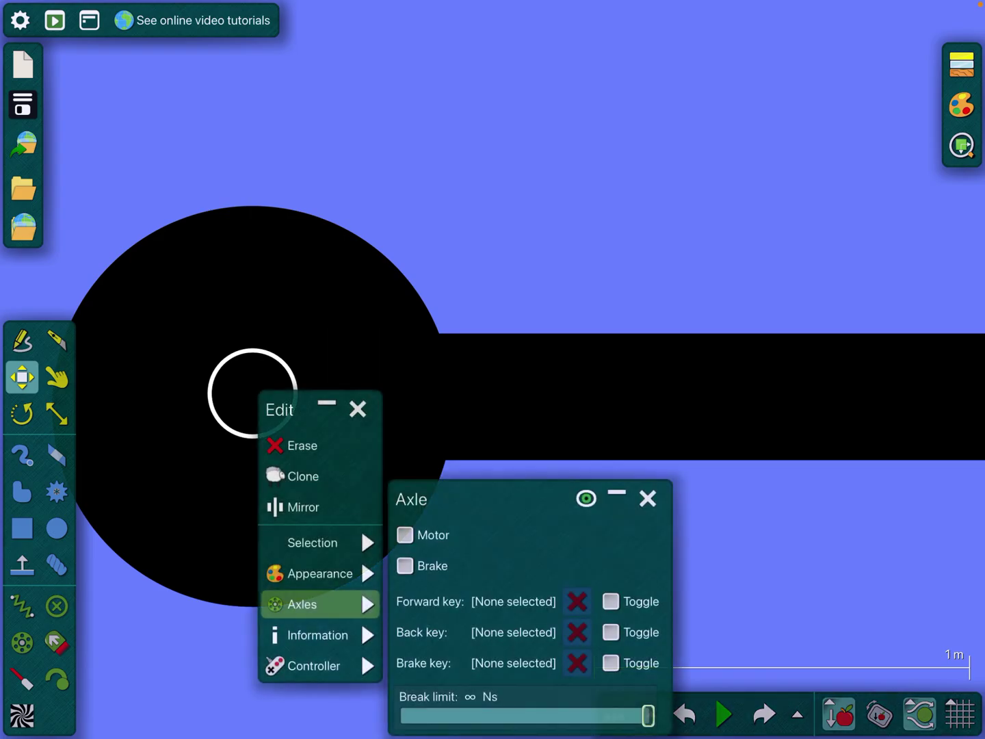
{"action": "left_click", "coordinate": [405, 535]}
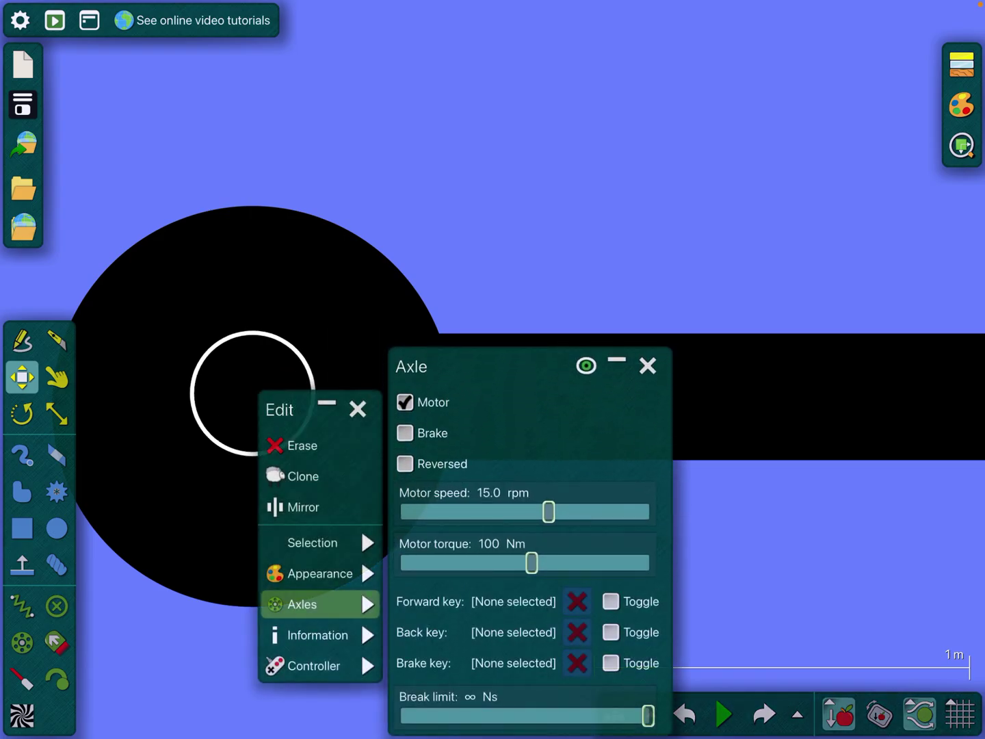
{"action": "key", "text": "Escape"}
{"action": "double_click", "coordinate": [253, 394]}
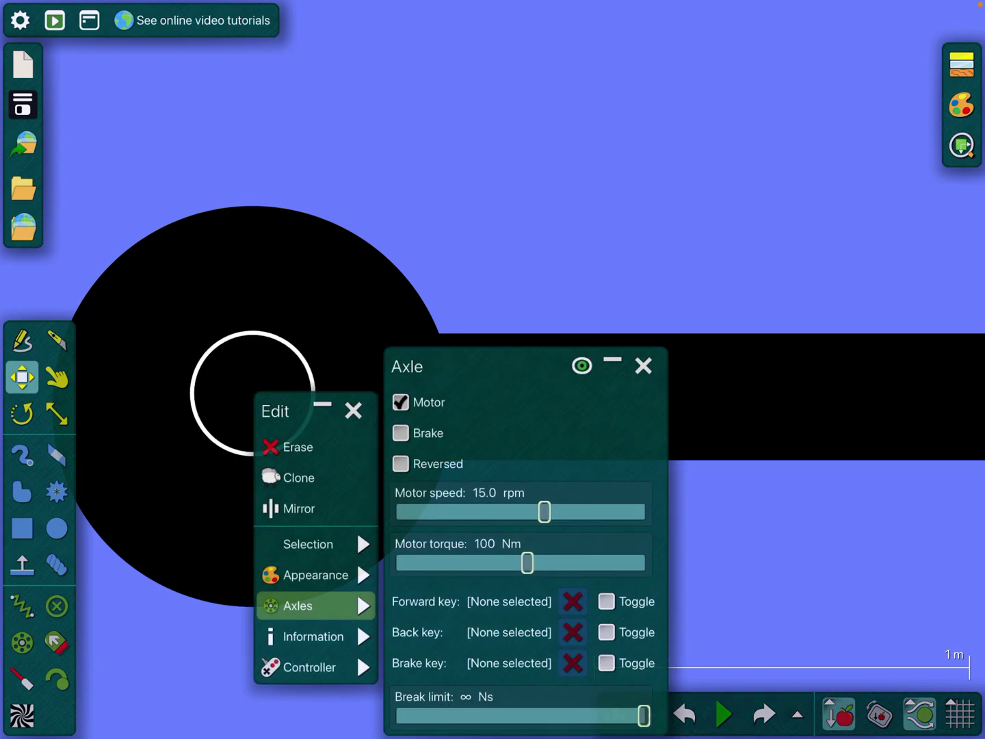
{"action": "left_click_drag", "start_coordinate": [545, 511], "coordinate": [643, 512]}
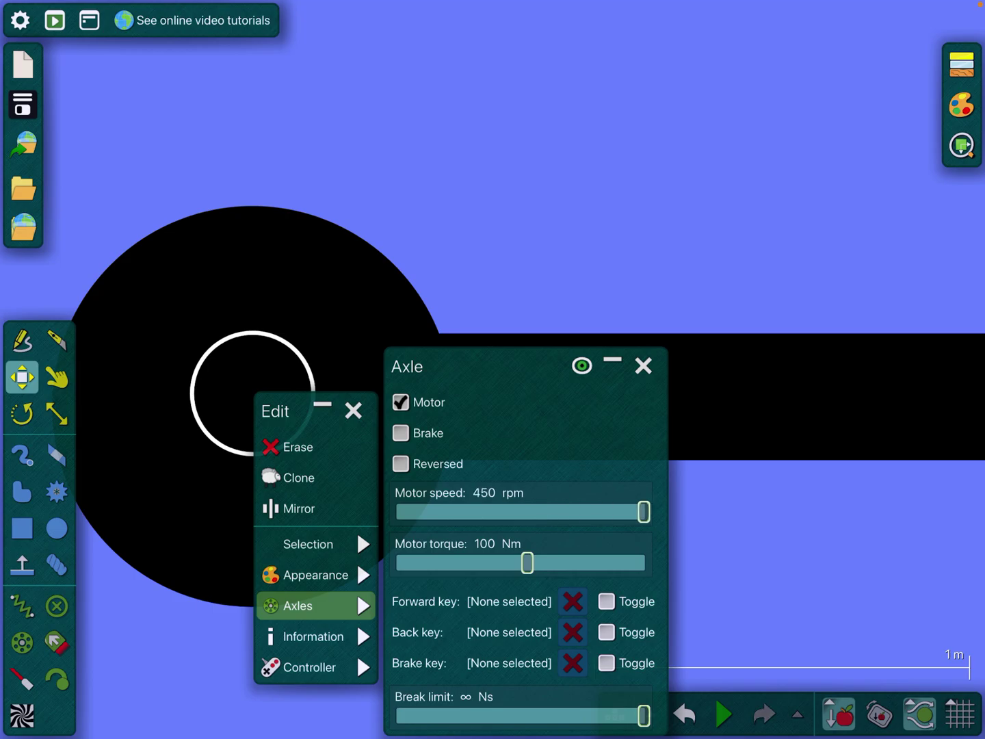
{"action": "left_click_drag", "start_coordinate": [527, 562], "coordinate": [644, 562]}
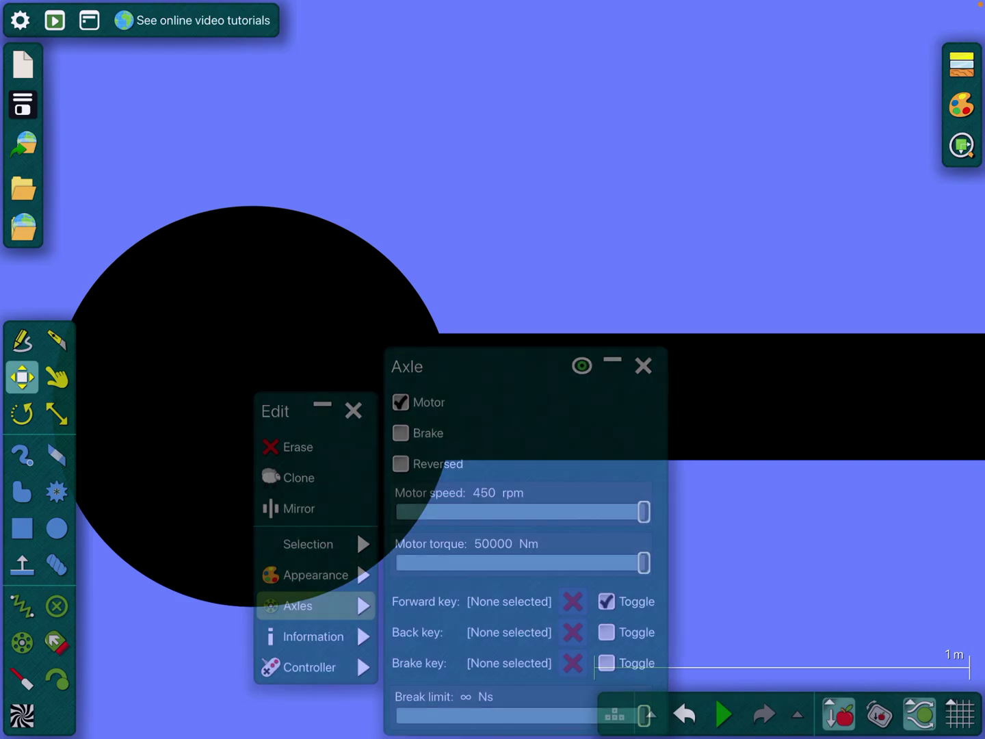
{"action": "left_click", "coordinate": [758, 539]}
Give the right wheel axle a motor at maximum speed and torque too
{"action": "left_click_drag", "start_coordinate": [308, 462], "coordinate": [693, 432]}
{"action": "left_click", "coordinate": [514, 377]}
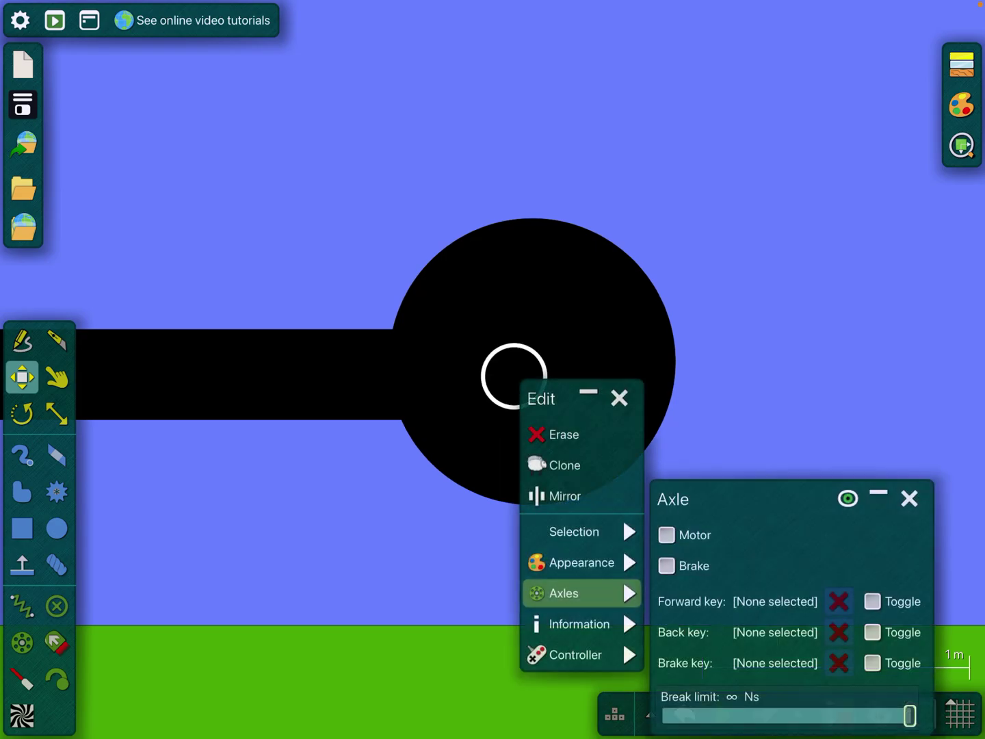
{"action": "left_click", "coordinate": [667, 534]}
{"action": "left_click_drag", "start_coordinate": [810, 511], "coordinate": [909, 512]}
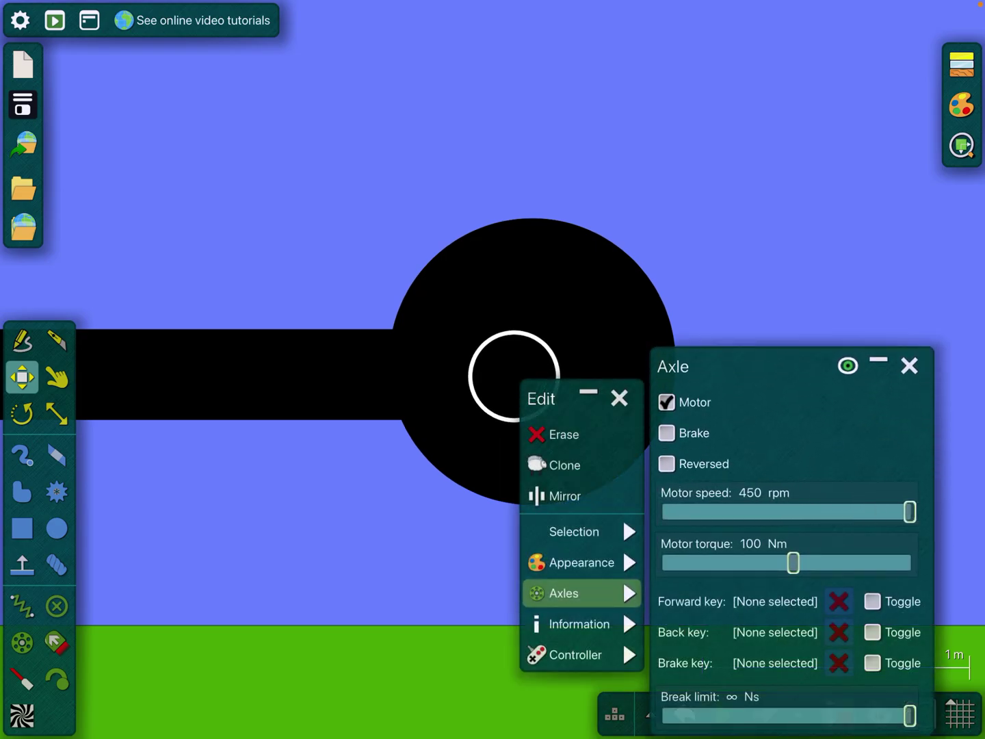
{"action": "left_click_drag", "start_coordinate": [793, 564], "coordinate": [910, 563]}
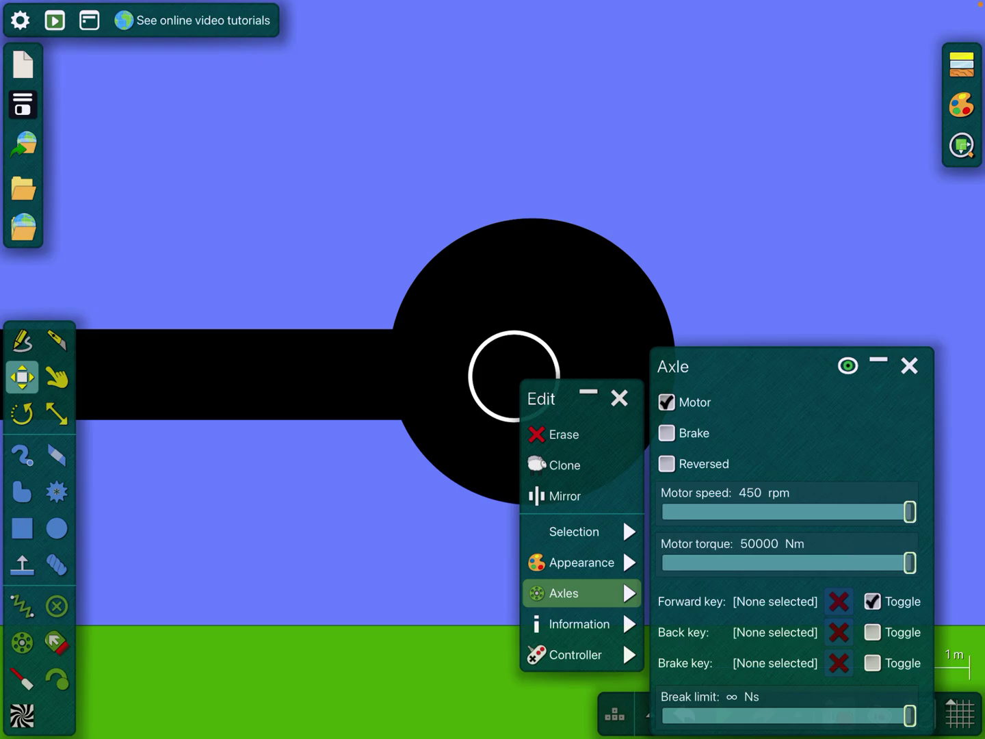
{"action": "left_click", "coordinate": [515, 375]}
{"action": "scroll", "coordinate": [492, 385], "scroll_direction": "down", "scroll_amount": 5}
{"action": "scroll", "coordinate": [492, 385], "scroll_direction": "up", "scroll_amount": 2}
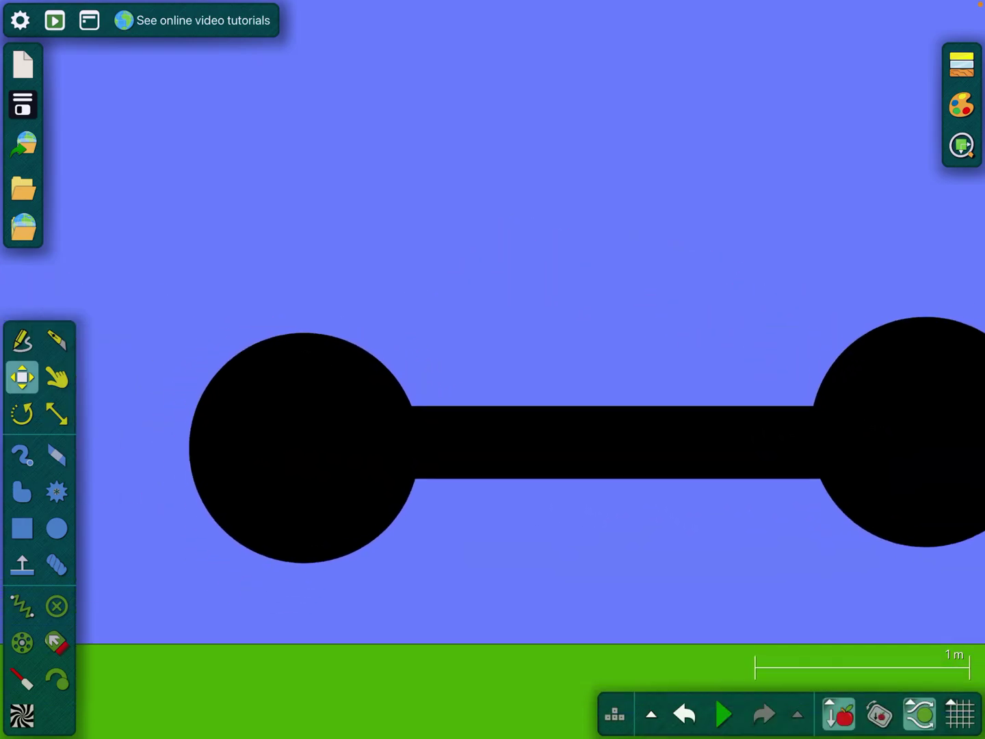
{"action": "scroll", "coordinate": [493, 385], "scroll_direction": "down", "scroll_amount": 3}
Run the simulation, fling the dumbbell upward with the Drag tool, then pause
{"action": "key", "text": "space"}
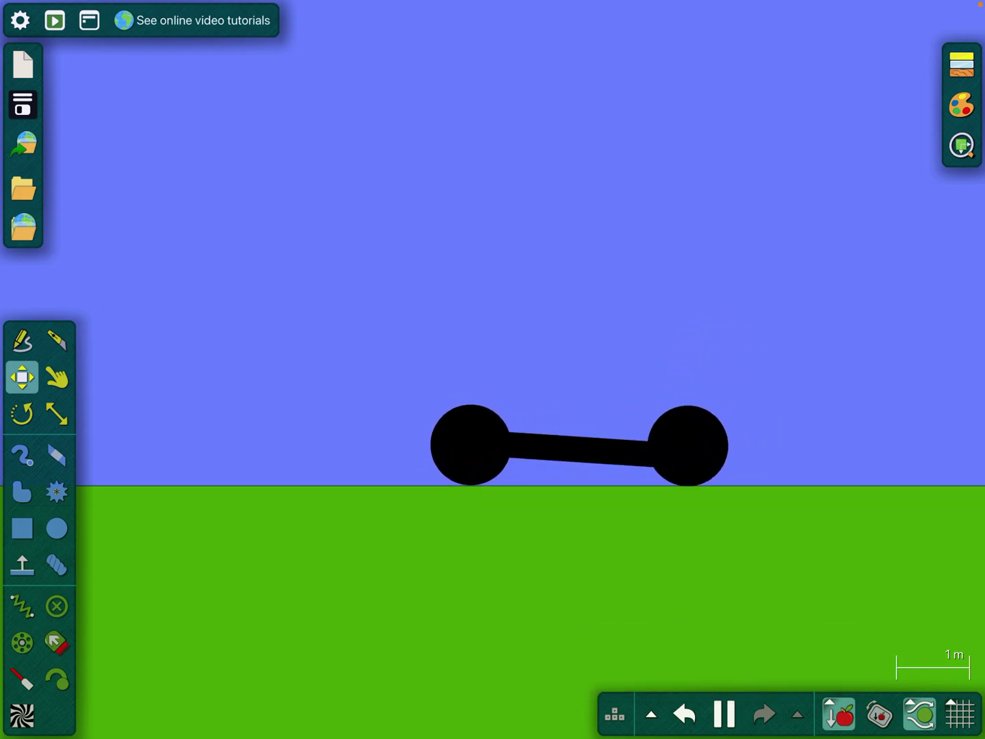
{"action": "scroll", "coordinate": [492, 384], "scroll_direction": "down", "scroll_amount": 3}
{"action": "key", "text": "d"}
{"action": "left_click_drag", "start_coordinate": [585, 419], "coordinate": [646, 423]}
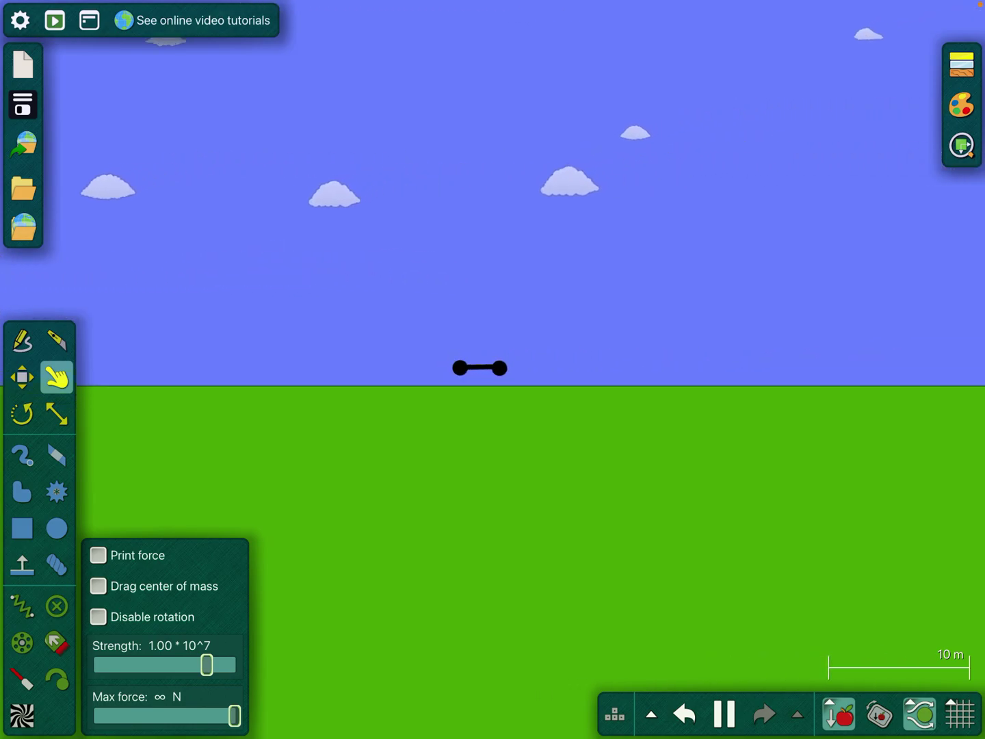
{"action": "left_click", "coordinate": [724, 713]}
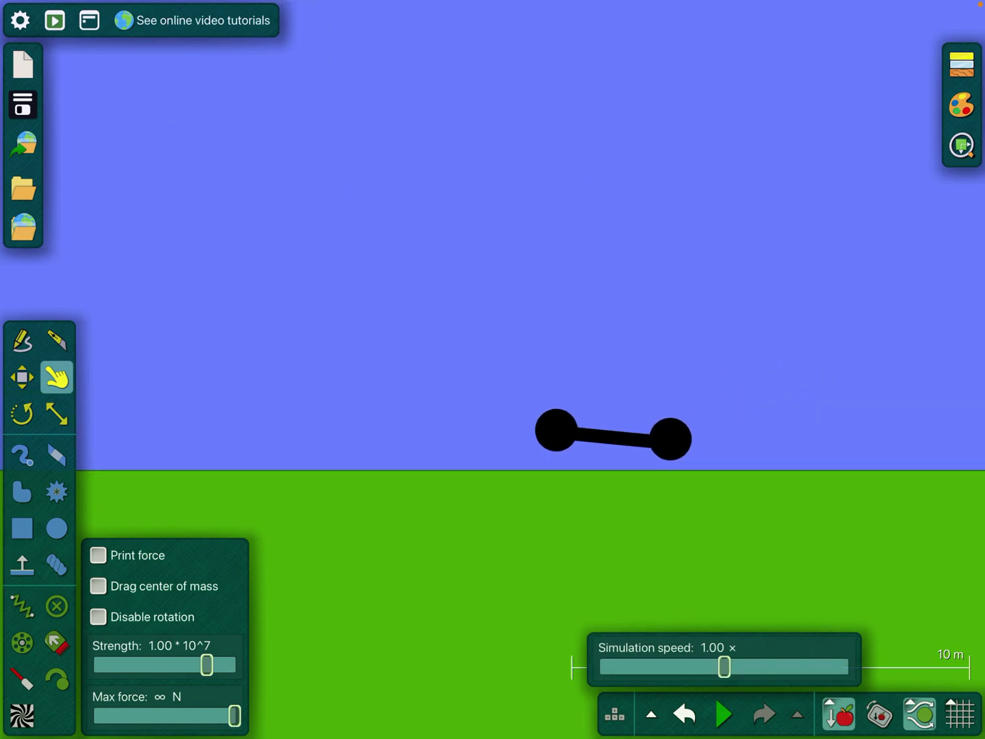
Move the dumbbell level onto the ground and test-run it again
{"action": "left_click", "coordinate": [493, 230]}
{"action": "left_click_drag", "start_coordinate": [418, 359], "coordinate": [611, 493]}
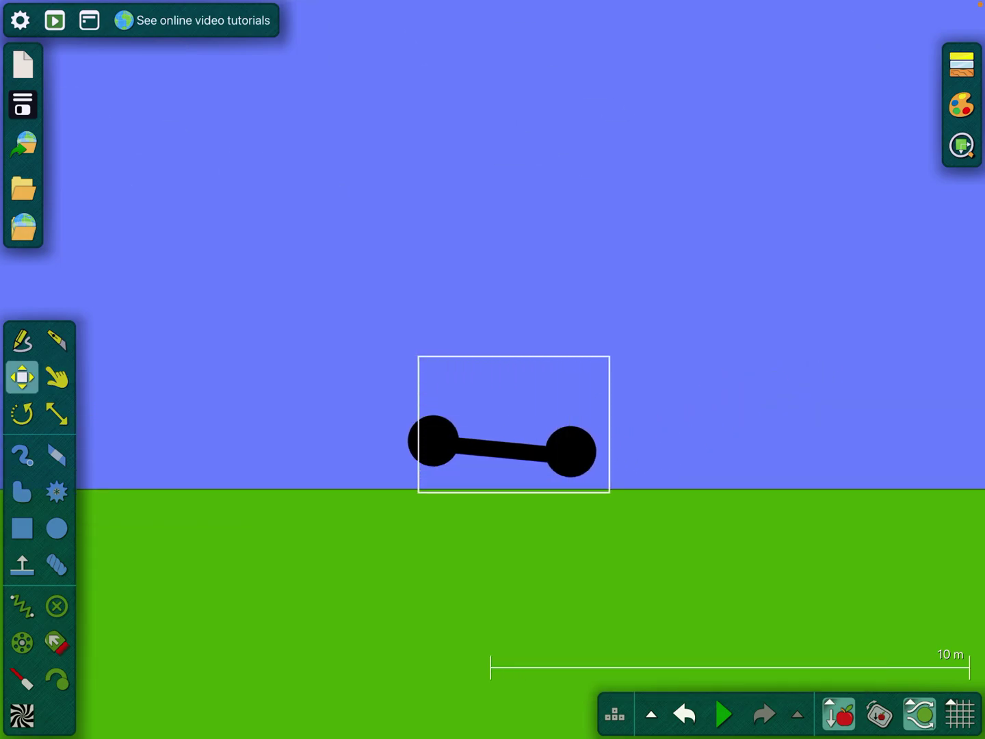
{"action": "scroll", "coordinate": [500, 446], "scroll_direction": "up", "scroll_amount": 5}
{"action": "left_click_drag", "start_coordinate": [500, 439], "coordinate": [523, 485]}
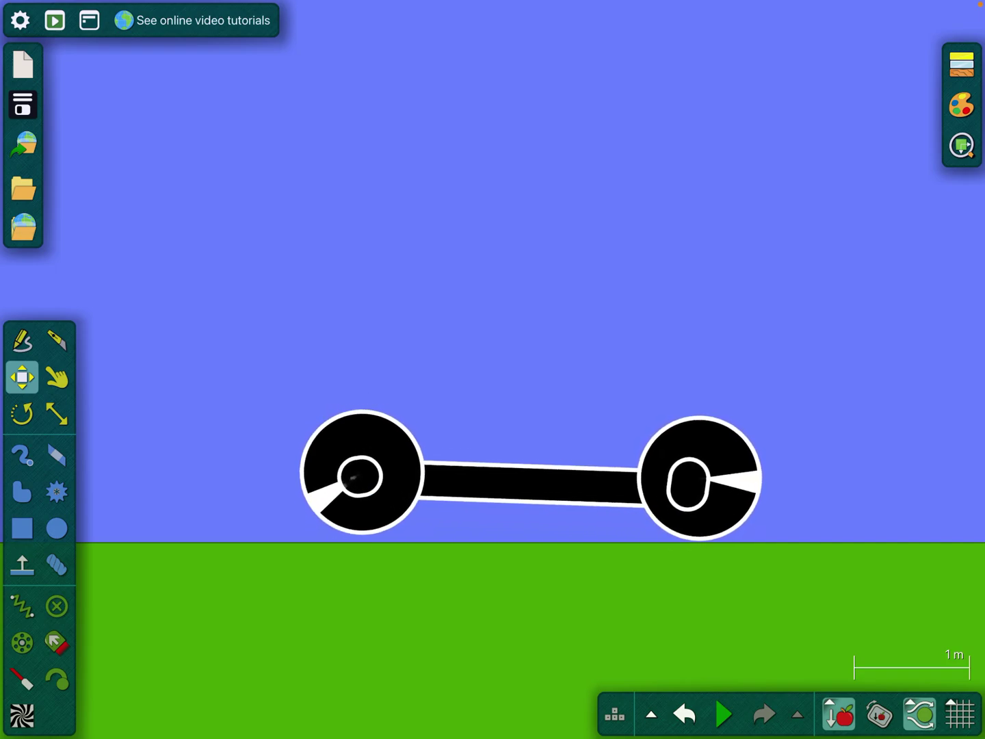
{"action": "left_click", "coordinate": [492, 231]}
{"action": "key", "text": "space"}
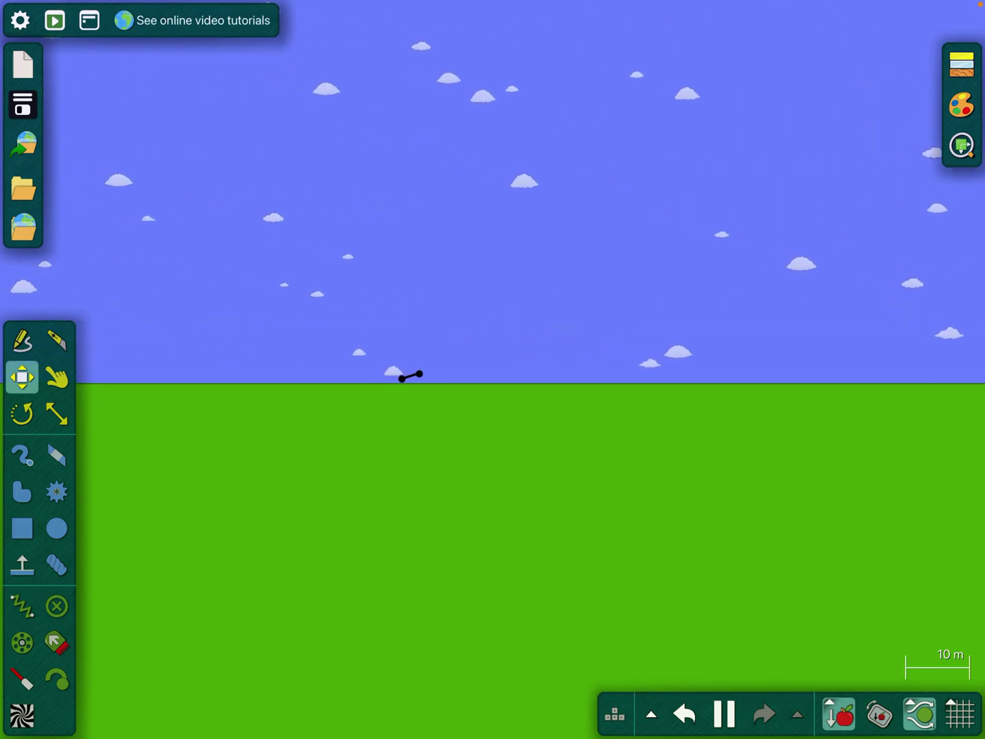
{"action": "left_click", "coordinate": [685, 714]}
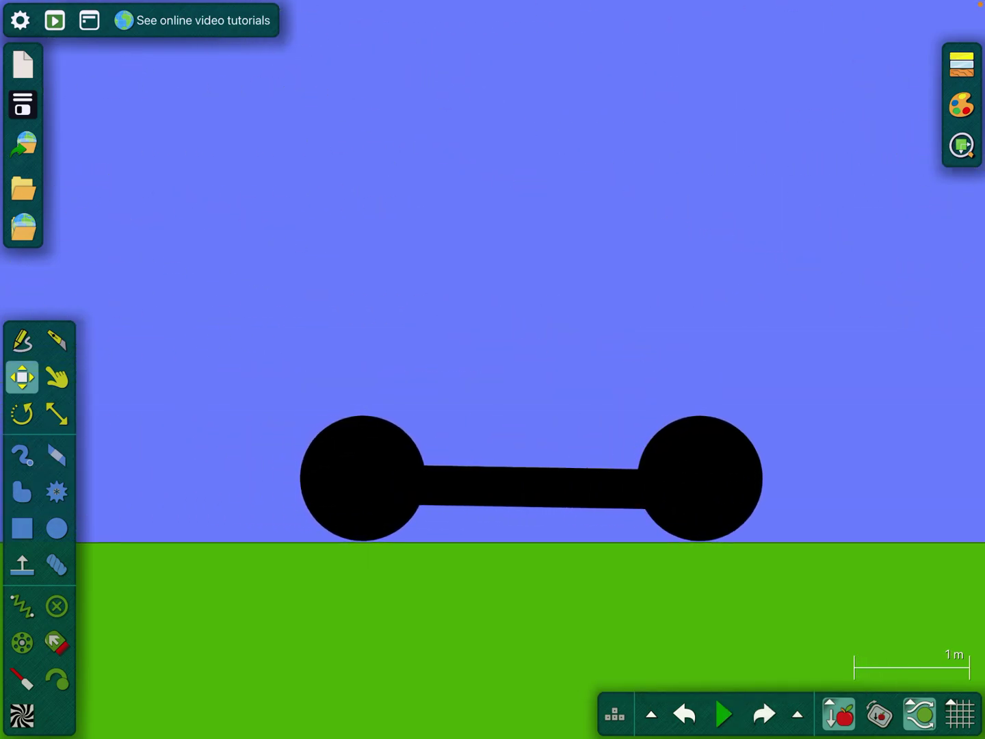
{"action": "key", "text": "space"}
{"action": "key", "text": "space"}
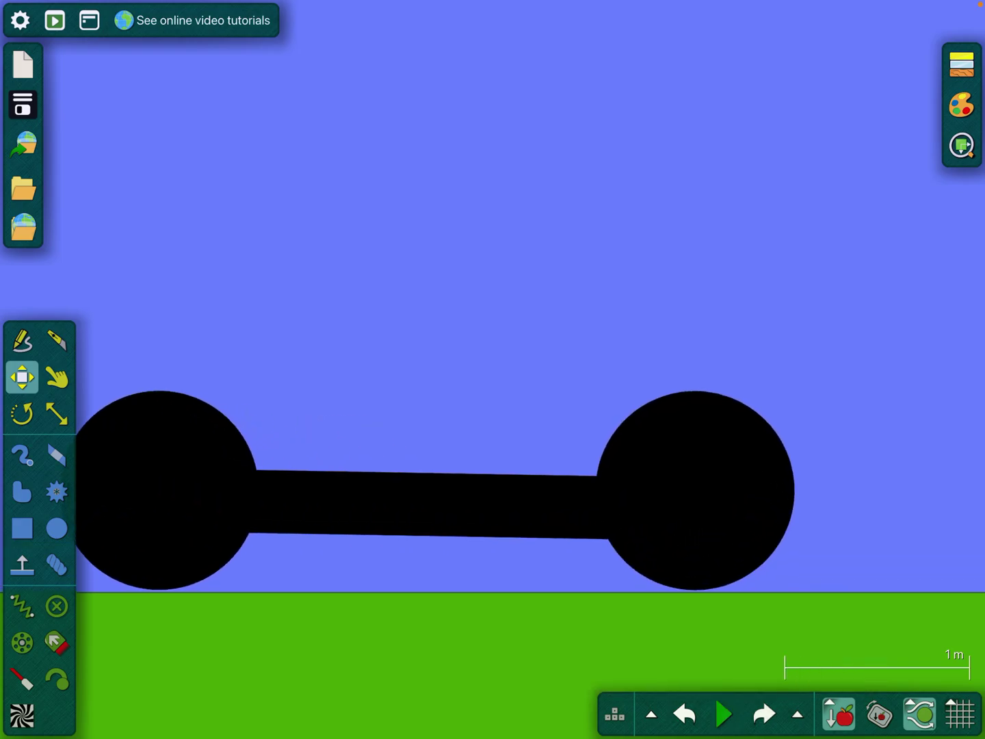
Stop the run and check the right wheel axle's motor settings
{"action": "left_click", "coordinate": [23, 492]}
{"action": "left_click", "coordinate": [687, 471]}
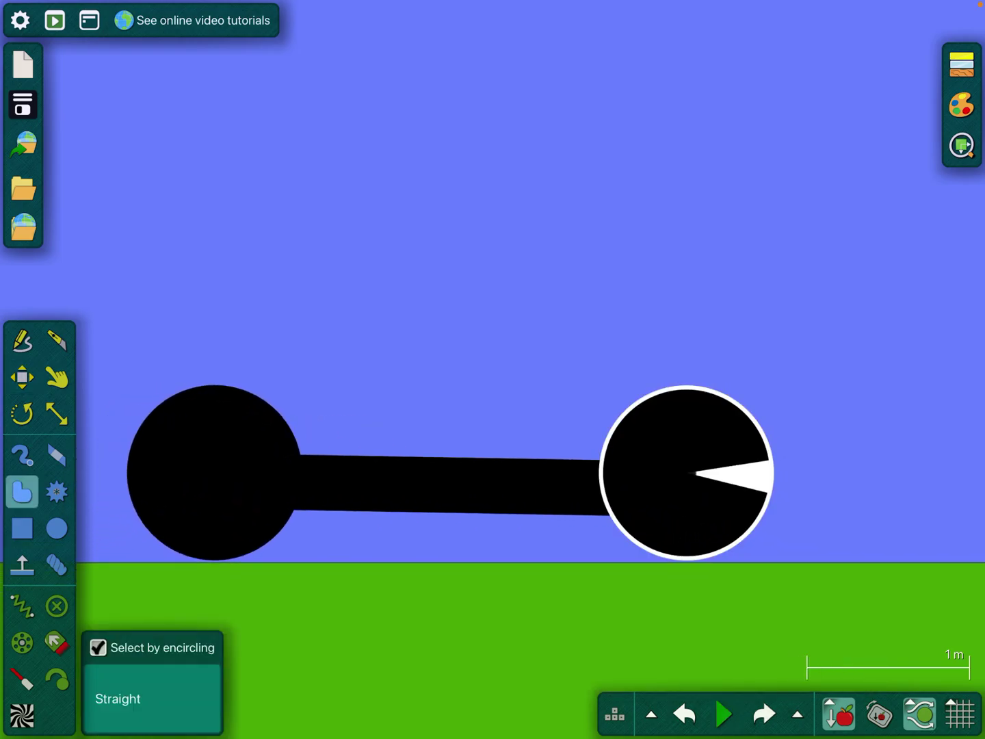
{"action": "scroll", "coordinate": [686, 472], "scroll_direction": "up", "scroll_amount": 5}
{"action": "left_click_drag", "start_coordinate": [539, 419], "coordinate": [540, 524]}
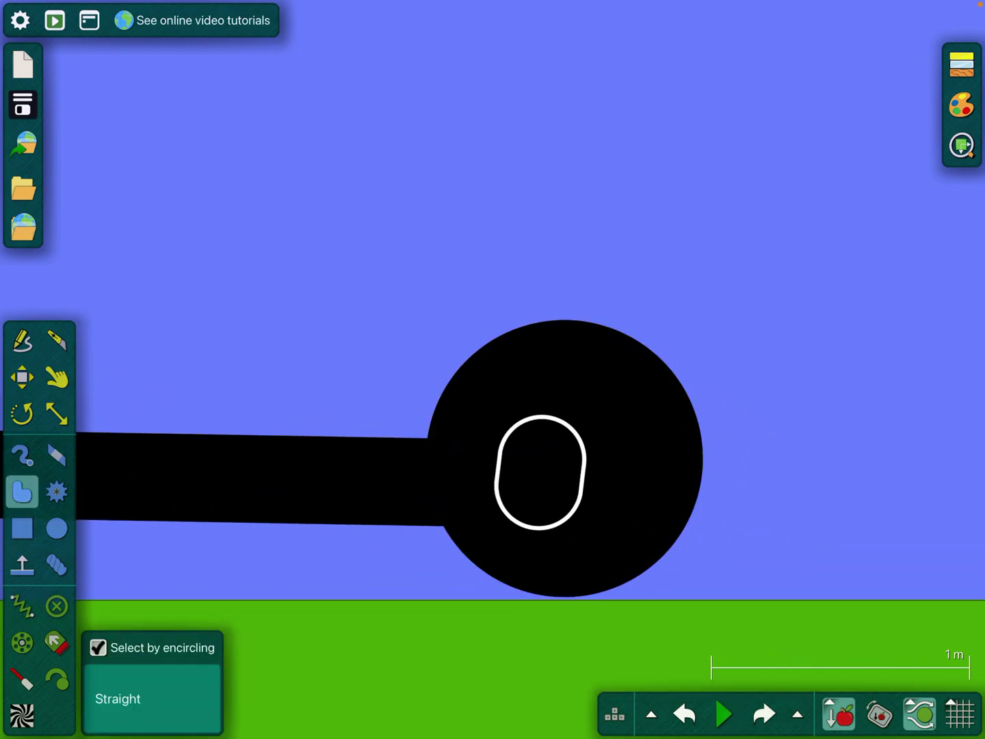
{"action": "right_click", "coordinate": [538, 451]}
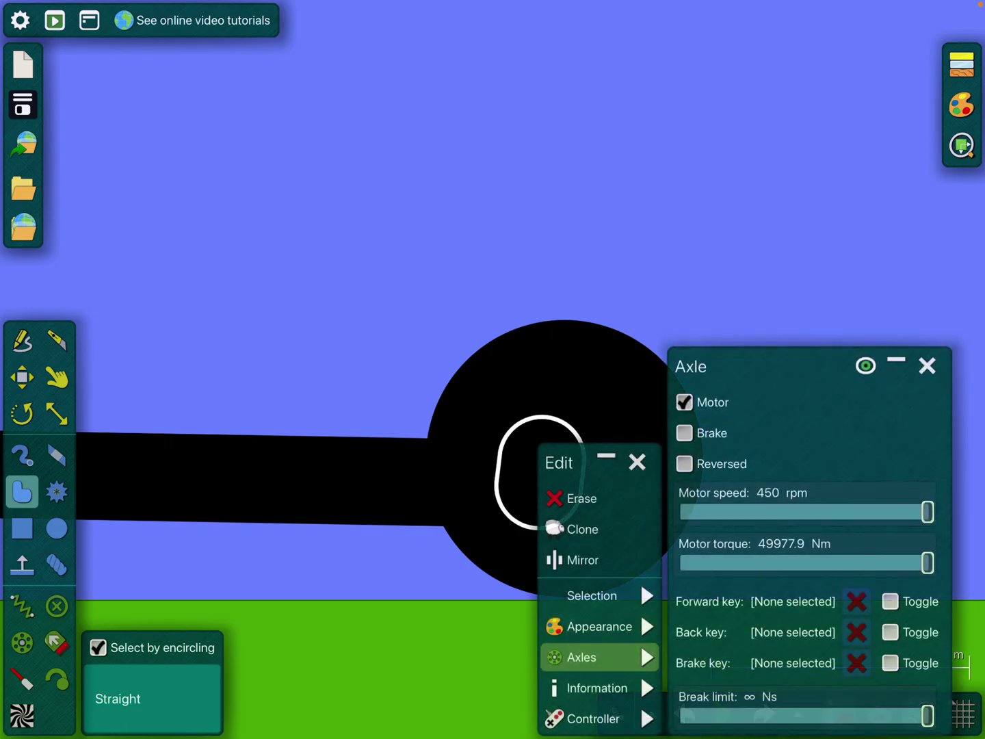
{"action": "left_click", "coordinate": [641, 581]}
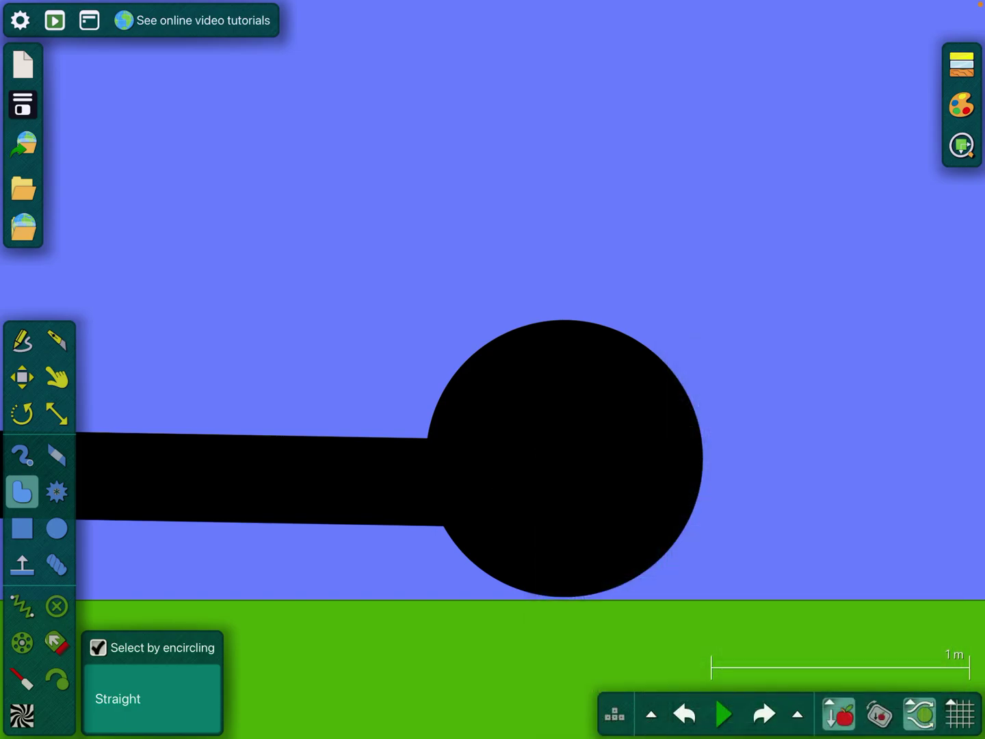
Check the left wheel axle still runs at 450 rpm with maximum torque
{"action": "mouse_move", "coordinate": [693, 385]}
{"action": "left_mouse_down"}
{"action": "mouse_move", "coordinate": [385, 362]}
{"action": "mouse_move", "coordinate": [431, 362]}
{"action": "left_mouse_up"}
{"action": "left_click_drag", "start_coordinate": [535, 404], "coordinate": [539, 485]}
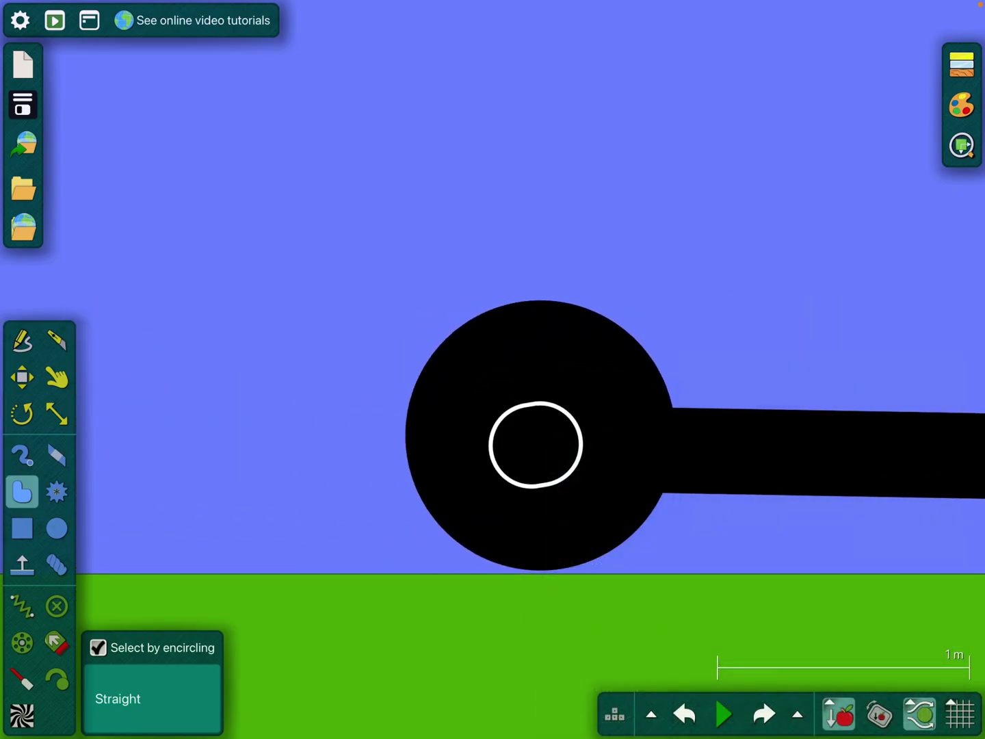
{"action": "right_click", "coordinate": [550, 447]}
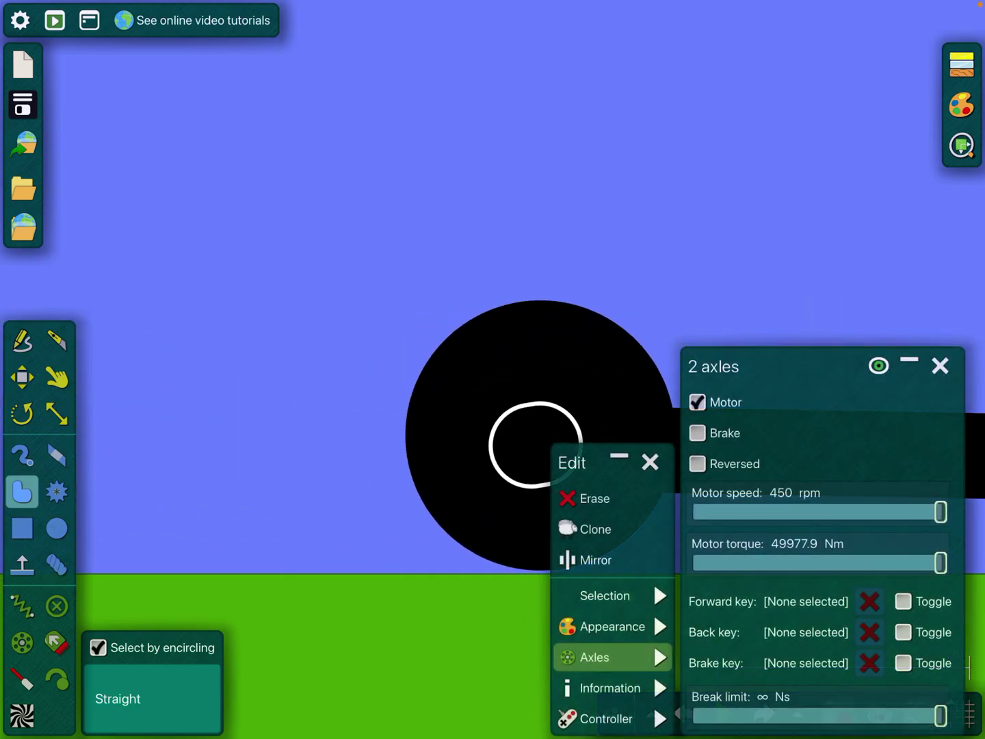
{"action": "left_click", "coordinate": [308, 193]}
{"action": "mouse_move", "coordinate": [692, 385]}
{"action": "left_mouse_down"}
{"action": "mouse_move", "coordinate": [462, 324]}
{"action": "mouse_move", "coordinate": [77, 292]}
{"action": "left_mouse_up"}
{"action": "left_click_drag", "start_coordinate": [230, 308], "coordinate": [693, 400]}
{"action": "right_click", "coordinate": [250, 405]}
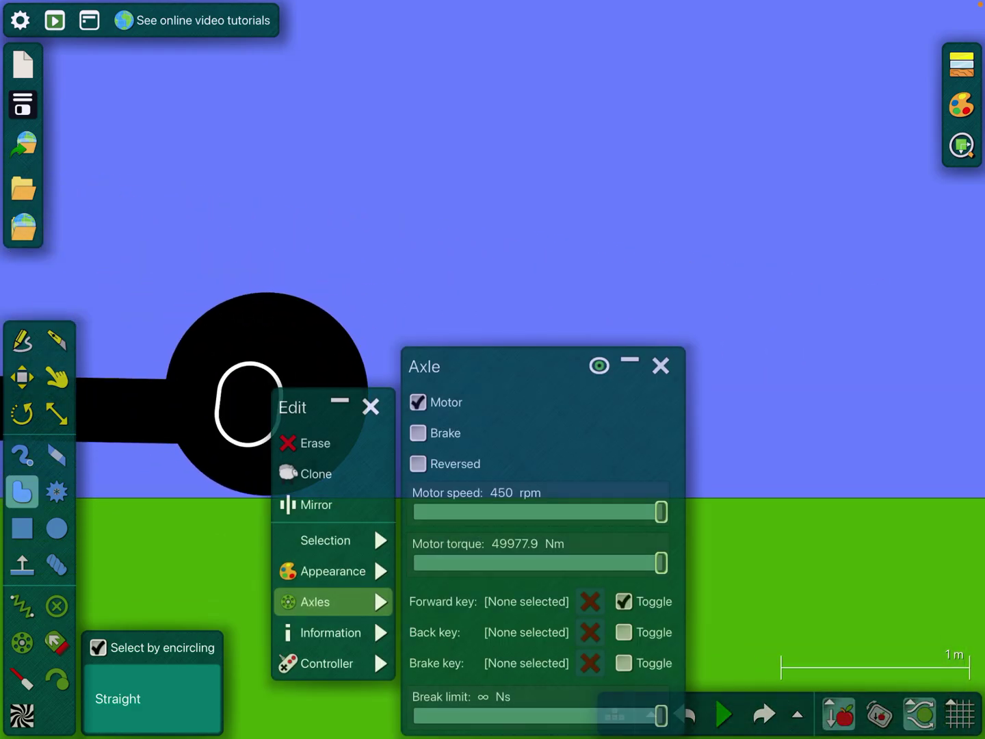
{"action": "left_click", "coordinate": [538, 192]}
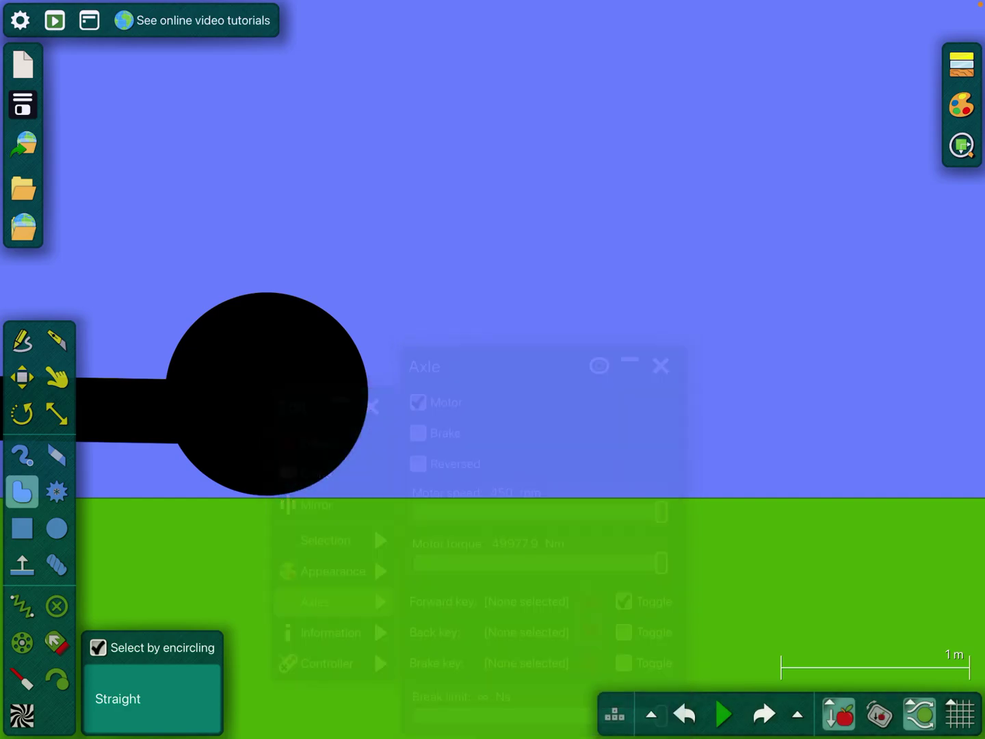
Test-drive the car and rewind it to its starting position
{"action": "left_click", "coordinate": [723, 714]}
{"action": "left_click", "coordinate": [684, 715]}
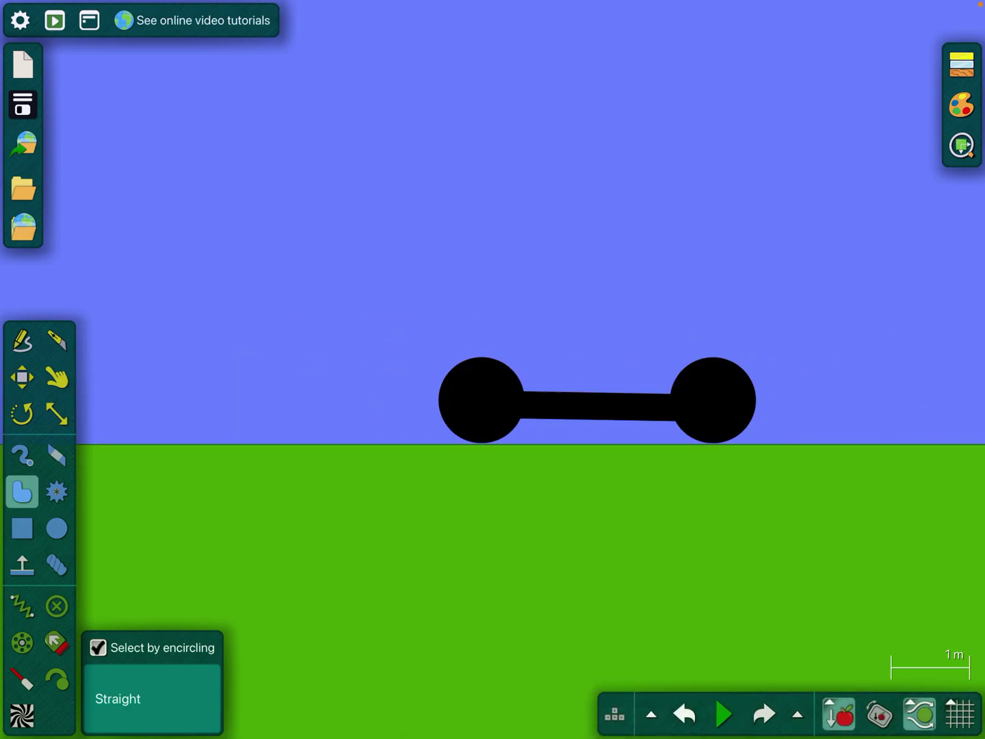
{"action": "scroll", "coordinate": [431, 432], "scroll_direction": "up", "scroll_amount": 4}
{"action": "left_click", "coordinate": [23, 455]}
Sketch a freehand car body outline with wheel arches above the chassis bar
{"action": "left_click", "coordinate": [23, 492]}
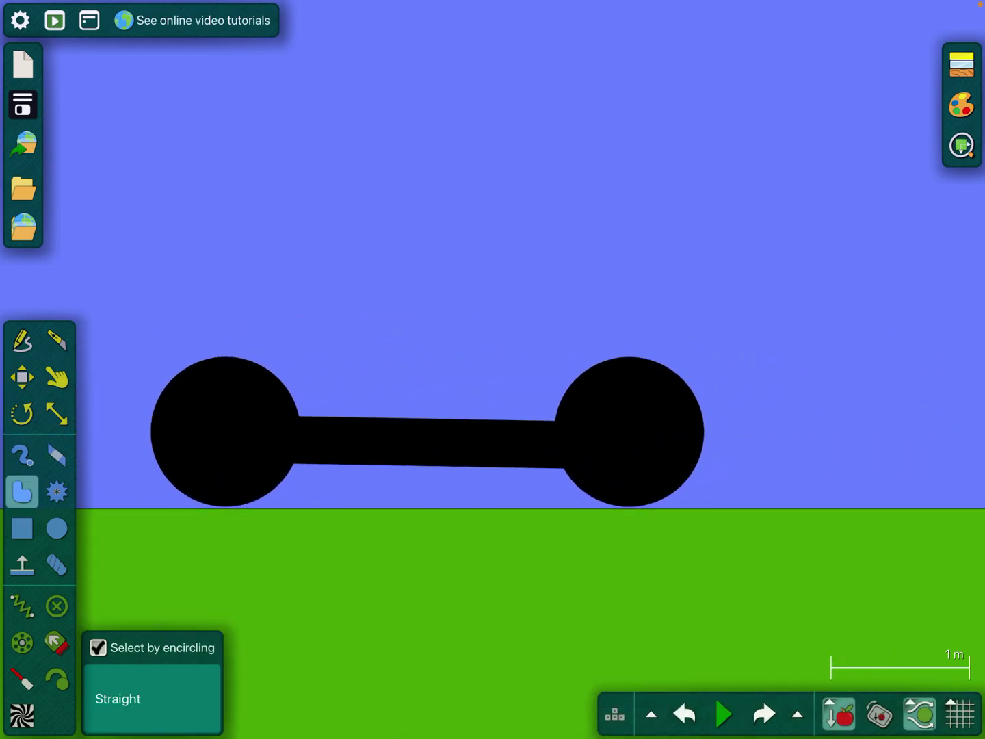
{"action": "left_click_drag", "start_coordinate": [431, 431], "coordinate": [477, 435]}
{"action": "mouse_move", "coordinate": [114, 371]}
{"action": "left_mouse_down"}
{"action": "mouse_move", "coordinate": [353, 274]}
{"action": "mouse_move", "coordinate": [423, 210]}
{"action": "mouse_move", "coordinate": [605, 171]}
{"action": "mouse_move", "coordinate": [788, 193]}
{"action": "mouse_move", "coordinate": [801, 412]}
{"action": "mouse_move", "coordinate": [739, 412]}
{"action": "mouse_move", "coordinate": [678, 333]}
{"action": "mouse_move", "coordinate": [585, 400]}
{"action": "mouse_move", "coordinate": [381, 406]}
{"action": "mouse_move", "coordinate": [270, 332]}
{"action": "mouse_move", "coordinate": [193, 423]}
{"action": "left_mouse_up"}
{"action": "scroll", "coordinate": [492, 385], "scroll_direction": "up", "scroll_amount": 5}
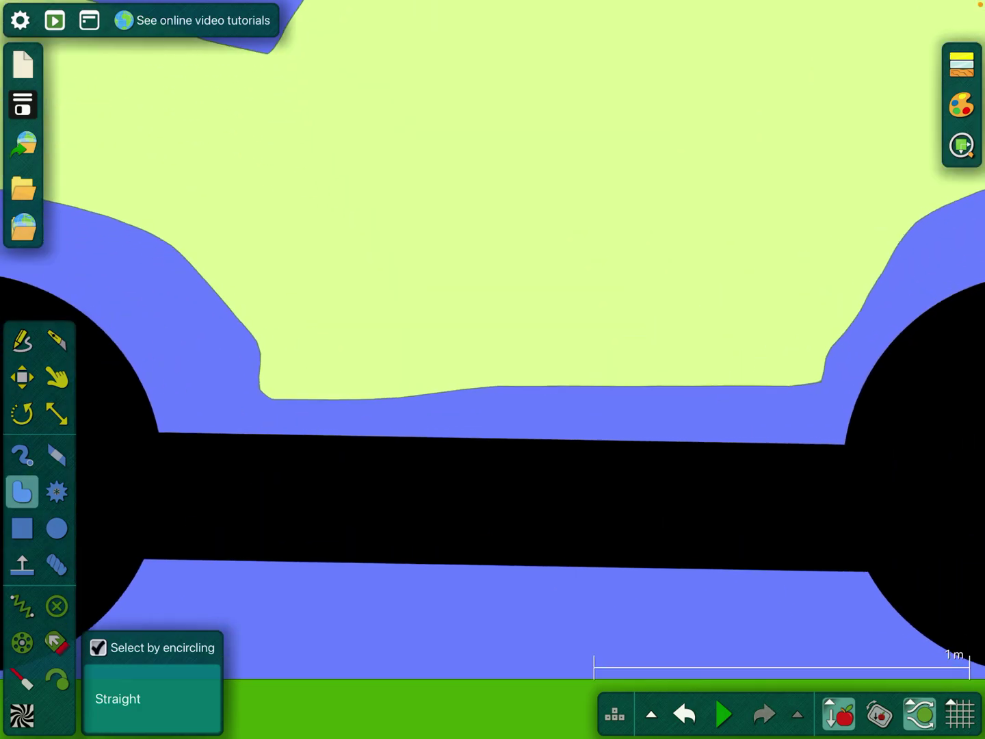
{"action": "scroll", "coordinate": [230, 386], "scroll_direction": "up", "scroll_amount": 3}
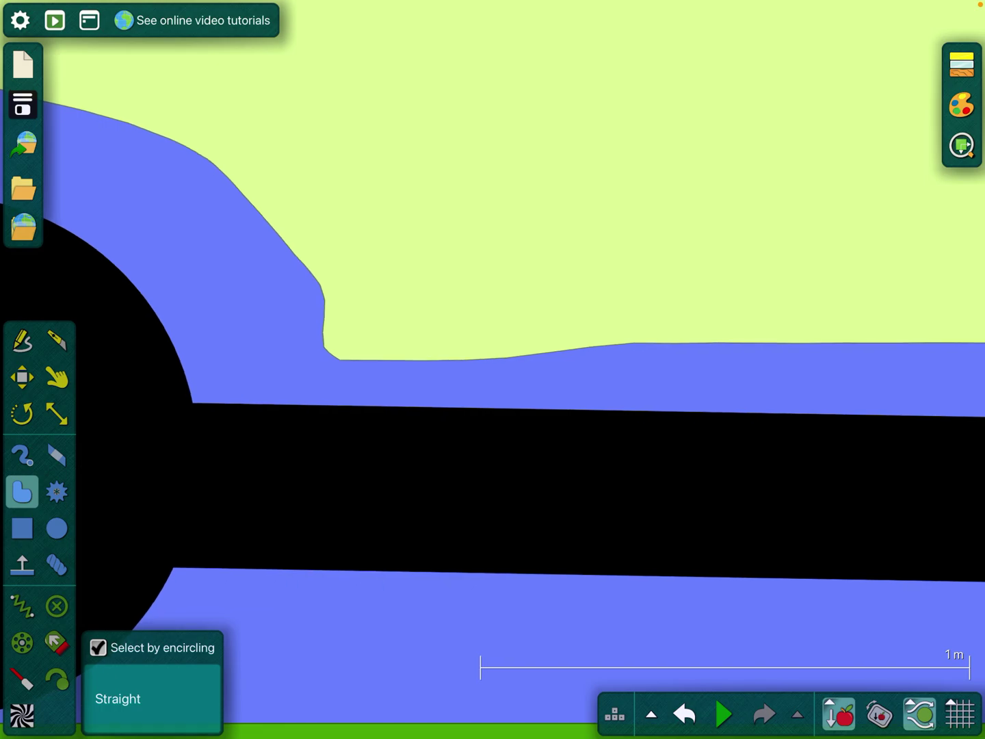
Add five springs linking the chassis bar to the car body
{"action": "left_click", "coordinate": [22, 606]}
{"action": "left_click_drag", "start_coordinate": [406, 277], "coordinate": [246, 427]}
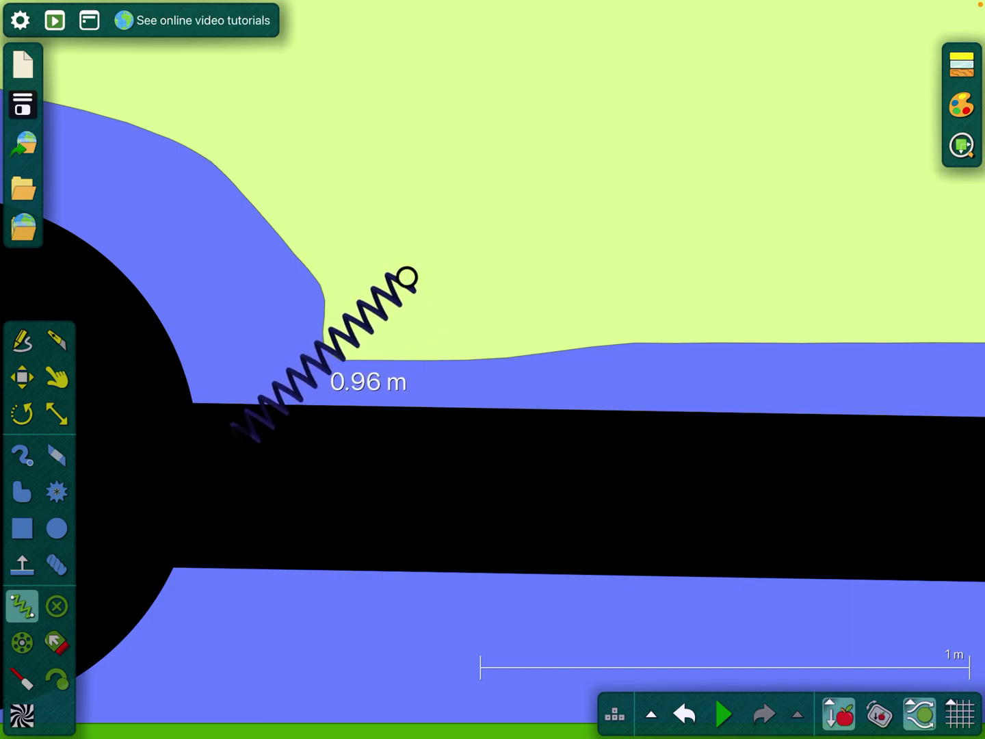
{"action": "left_click_drag", "start_coordinate": [512, 269], "coordinate": [527, 450]}
{"action": "left_click_drag", "start_coordinate": [308, 384], "coordinate": [732, 416]}
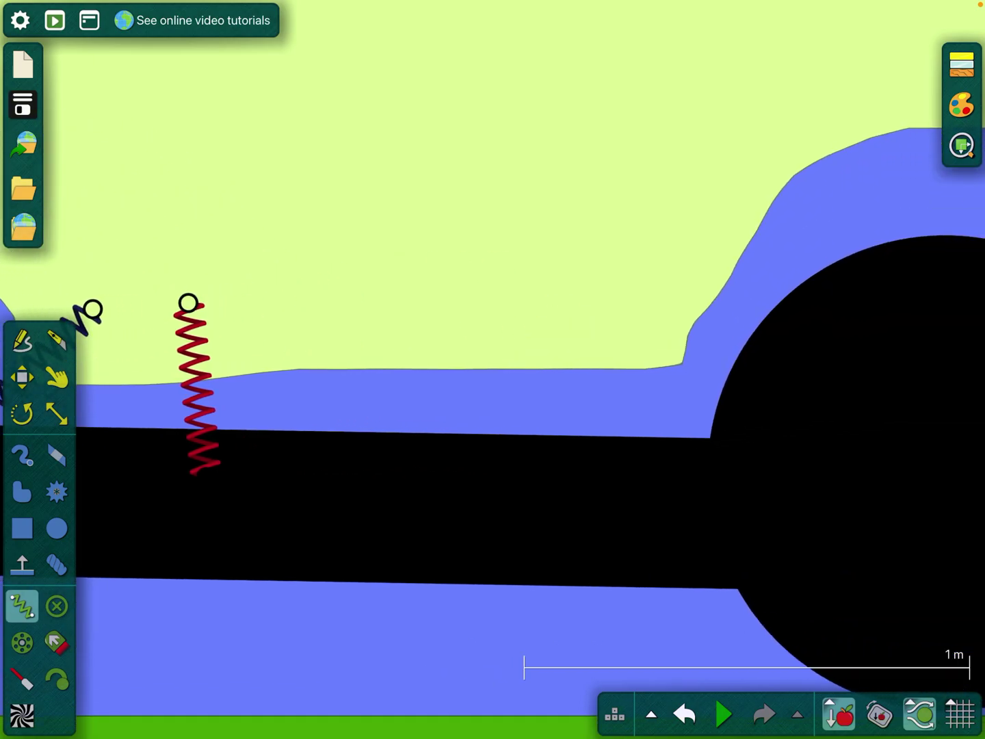
{"action": "left_click_drag", "start_coordinate": [304, 319], "coordinate": [315, 481]}
{"action": "left_click_drag", "start_coordinate": [462, 308], "coordinate": [462, 474]}
{"action": "left_click_drag", "start_coordinate": [604, 281], "coordinate": [608, 442]}
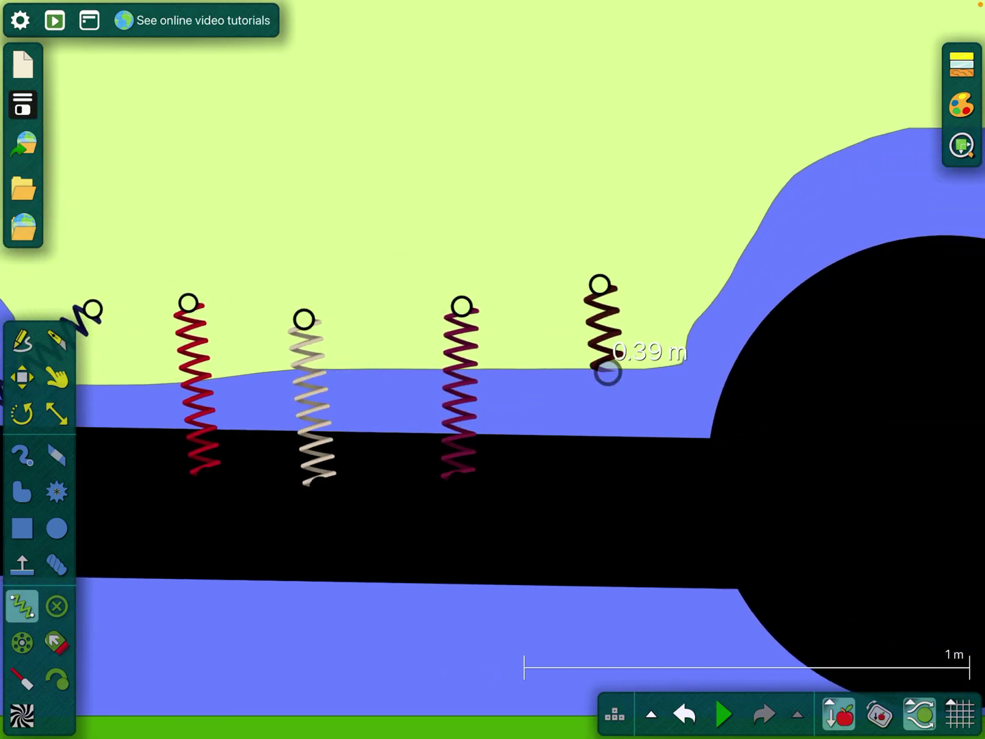
{"action": "scroll", "coordinate": [493, 385], "scroll_direction": "down", "scroll_amount": 2}
Select the five springs and colour them yellow
{"action": "left_click", "coordinate": [22, 377]}
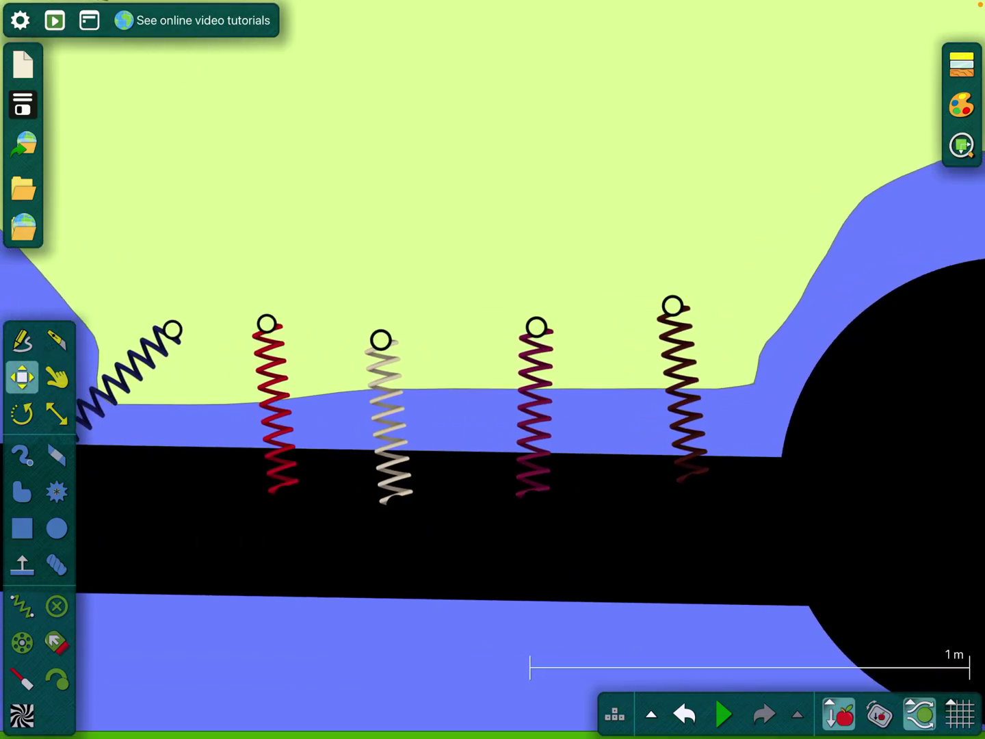
{"action": "scroll", "coordinate": [492, 386], "scroll_direction": "down", "scroll_amount": 2}
{"action": "left_click_drag", "start_coordinate": [165, 319], "coordinate": [809, 504]}
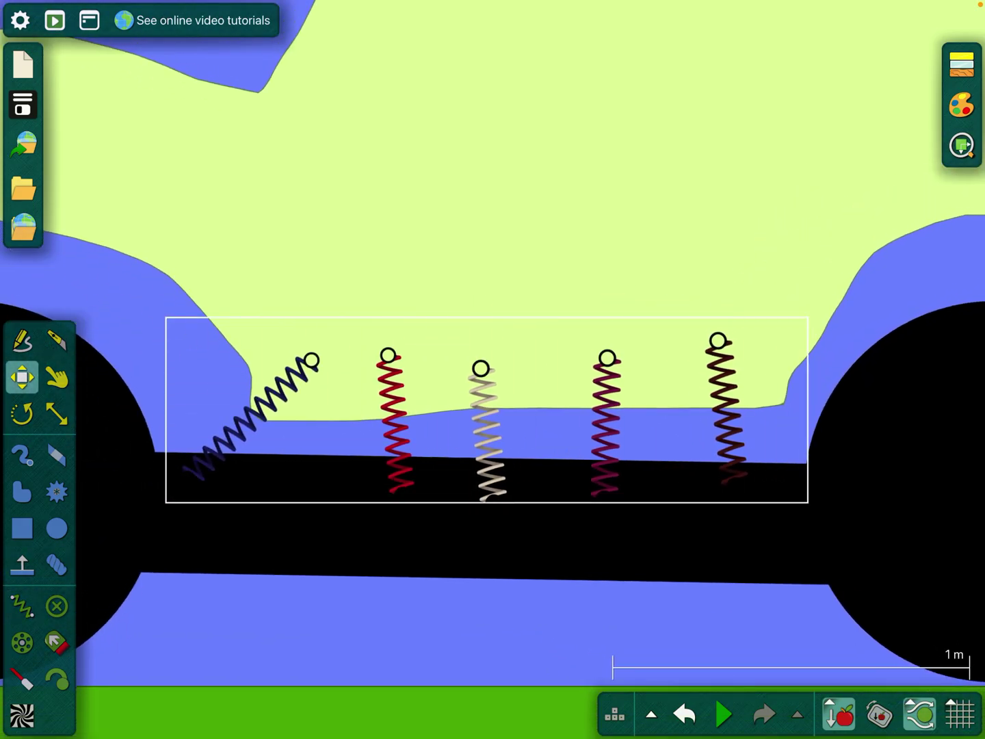
{"action": "right_click", "coordinate": [737, 422]}
{"action": "left_click", "coordinate": [785, 656]}
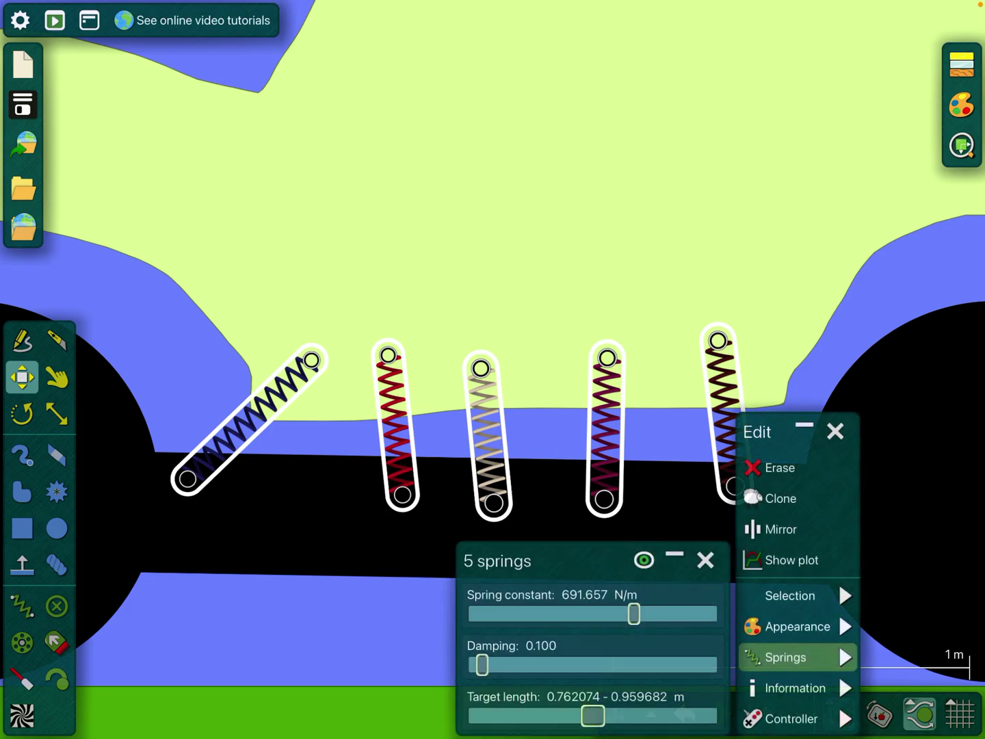
{"action": "left_click", "coordinate": [798, 627]}
{"action": "left_click", "coordinate": [518, 471]}
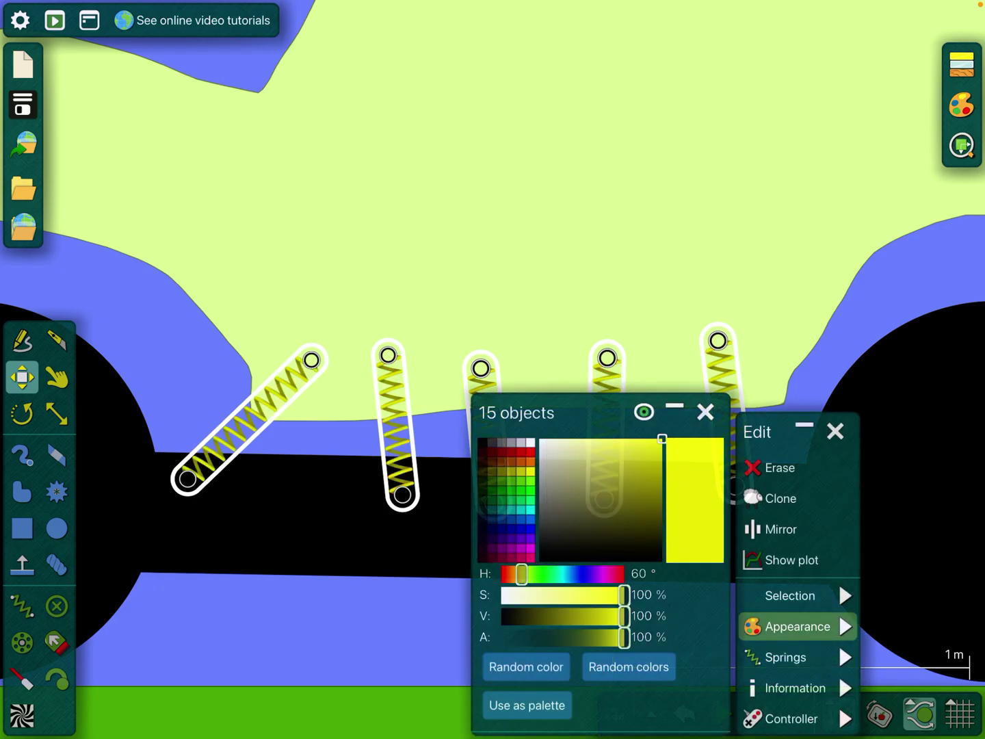
{"action": "left_click", "coordinate": [493, 193]}
Colour the car body bright yellow
{"action": "right_click", "coordinate": [600, 228]}
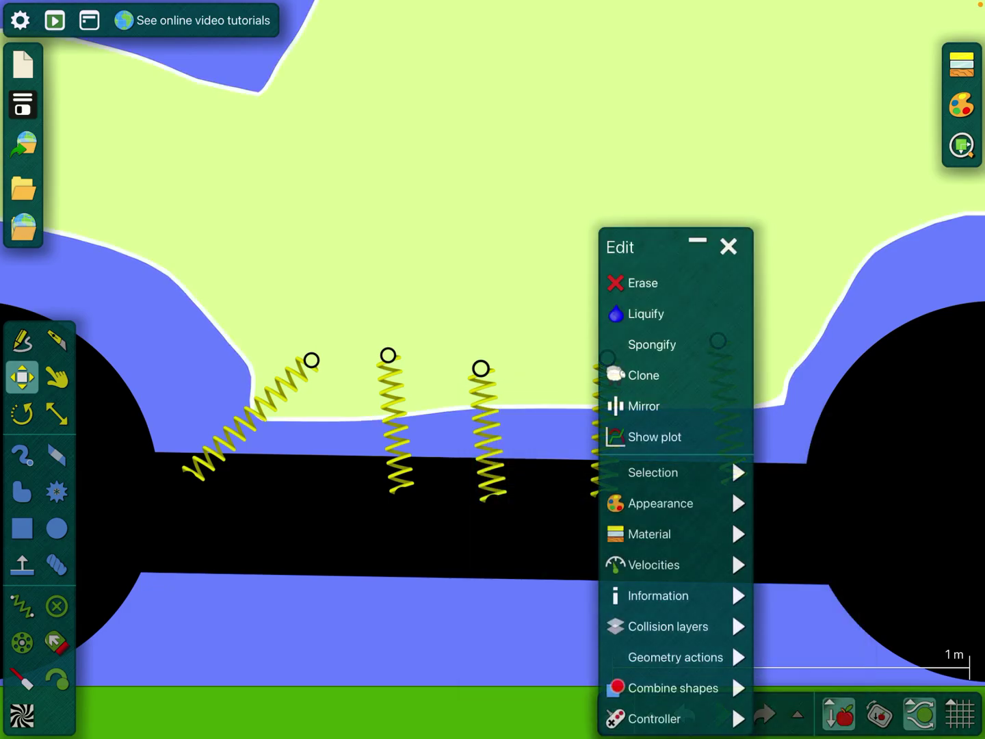
{"action": "left_click", "coordinate": [661, 499]}
{"action": "left_click", "coordinate": [523, 237]}
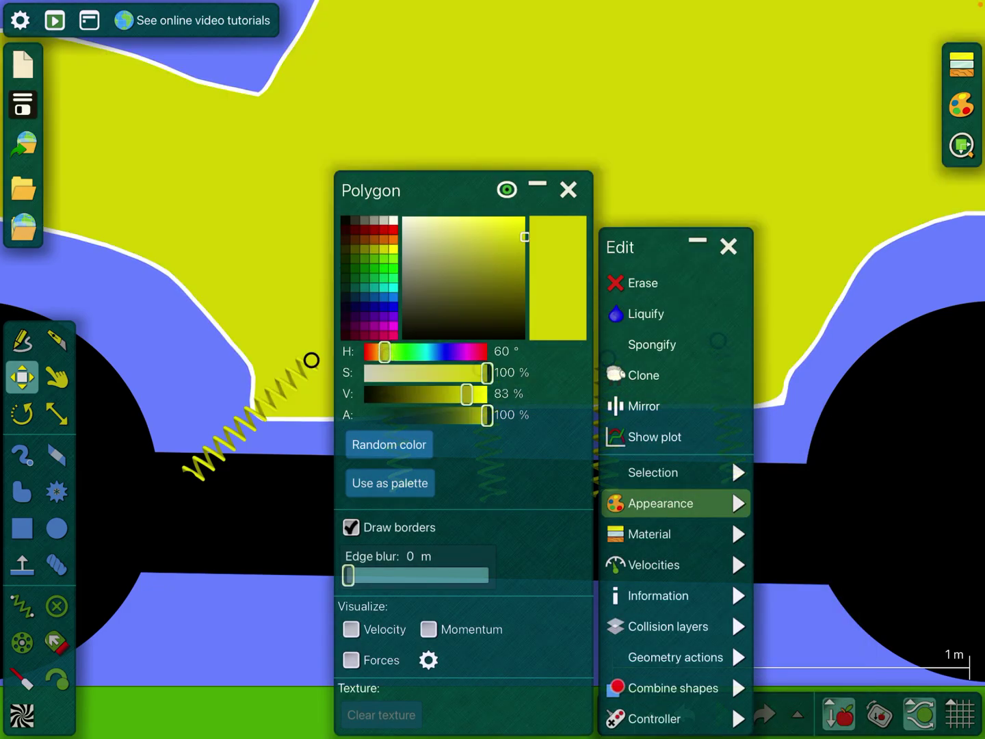
{"action": "left_click", "coordinate": [524, 223]}
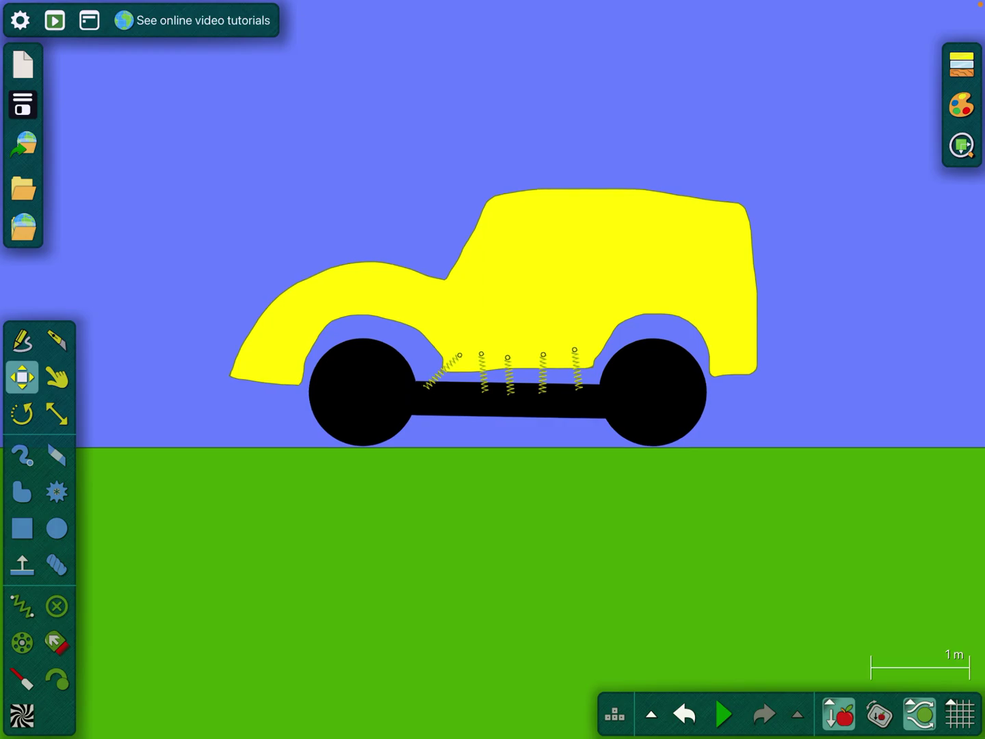
{"action": "scroll", "coordinate": [323, 354], "scroll_direction": "up", "scroll_amount": 10}
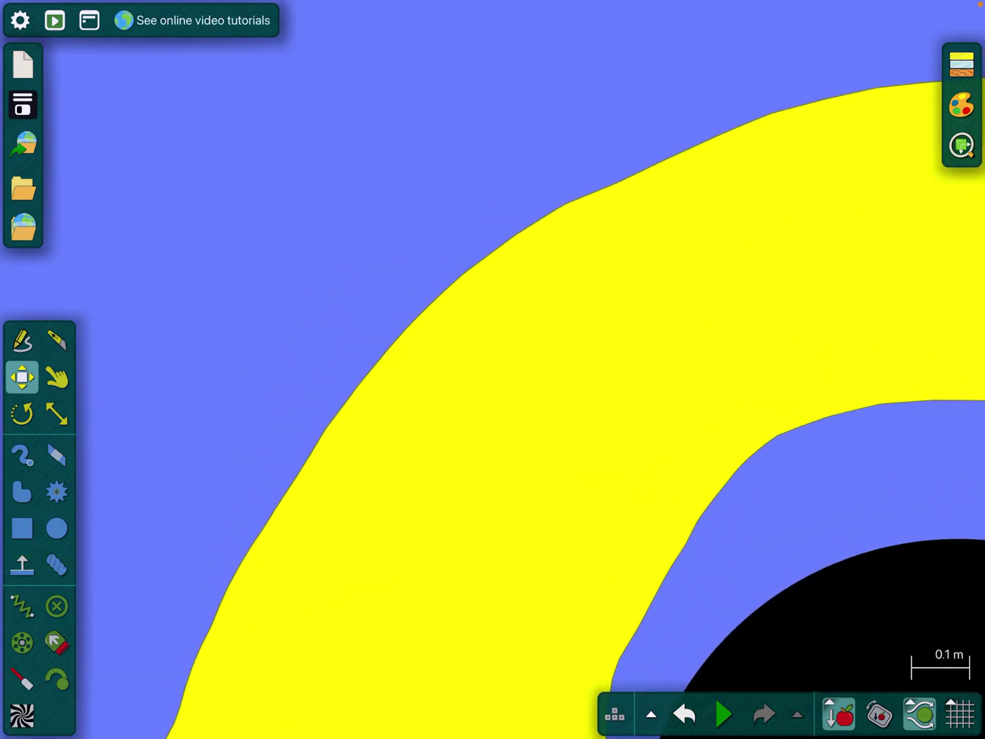
Paint a headlight shape on the front fender, discarding a first stray stroke
{"action": "left_click", "coordinate": [23, 455]}
{"action": "left_click_drag", "start_coordinate": [385, 350], "coordinate": [287, 477]}
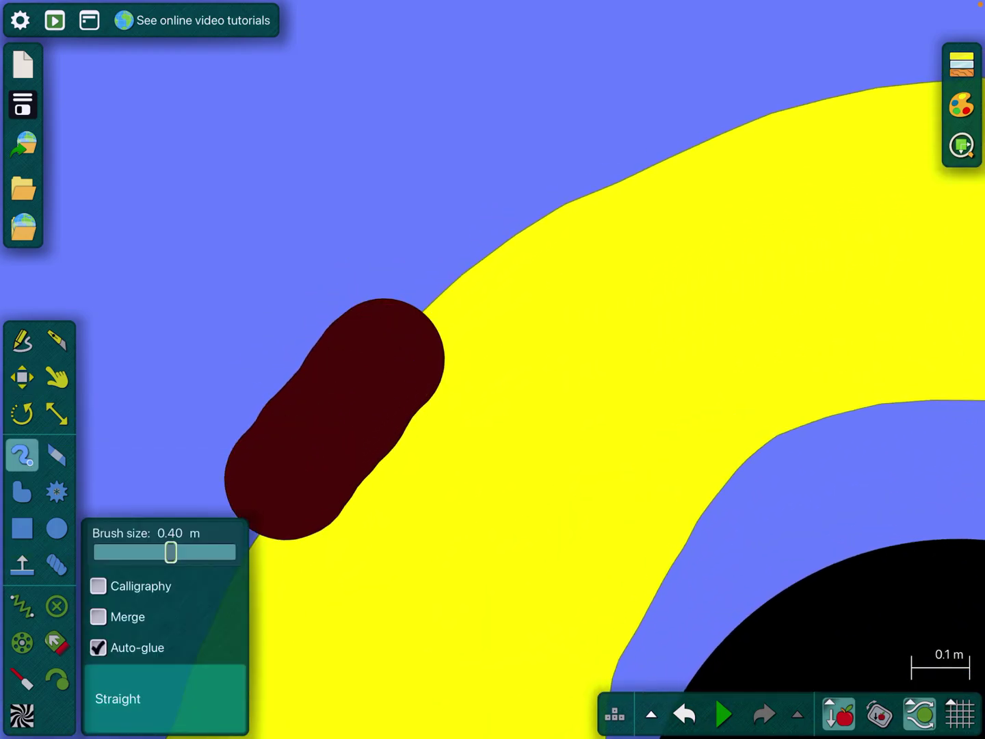
{"action": "left_click", "coordinate": [374, 282]}
{"action": "mouse_move", "coordinate": [458, 273]}
{"action": "left_mouse_down"}
{"action": "mouse_move", "coordinate": [487, 497]}
{"action": "mouse_move", "coordinate": [321, 480]}
{"action": "mouse_move", "coordinate": [422, 349]}
{"action": "left_mouse_up"}
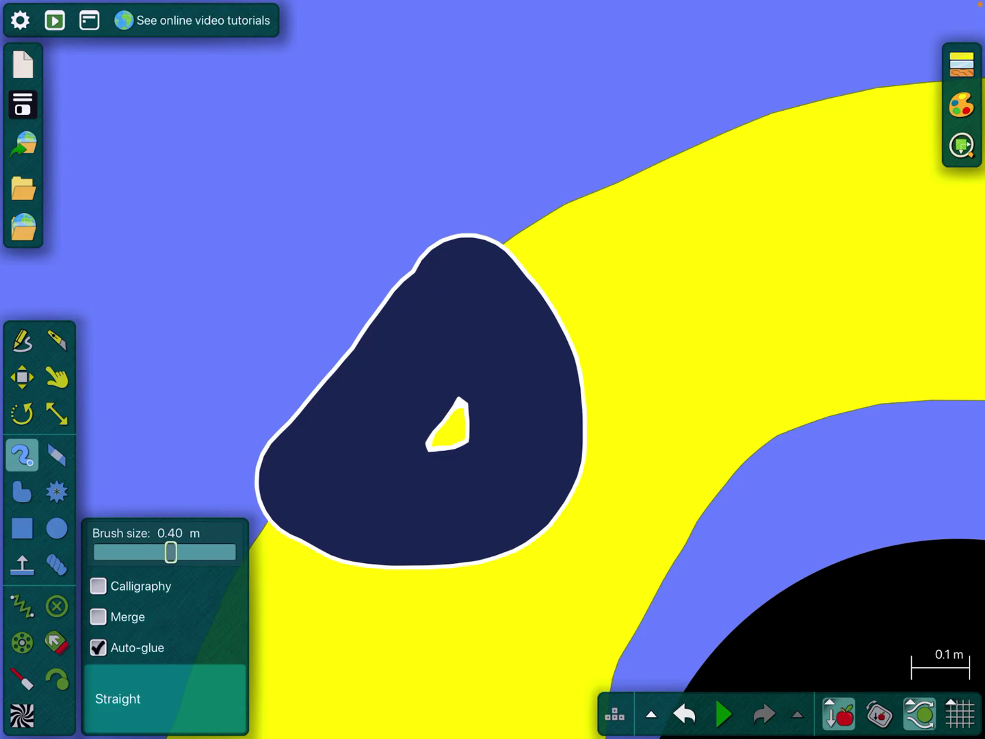
Colour the headlight yellow and darken it to 67% value
{"action": "right_click", "coordinate": [459, 236]}
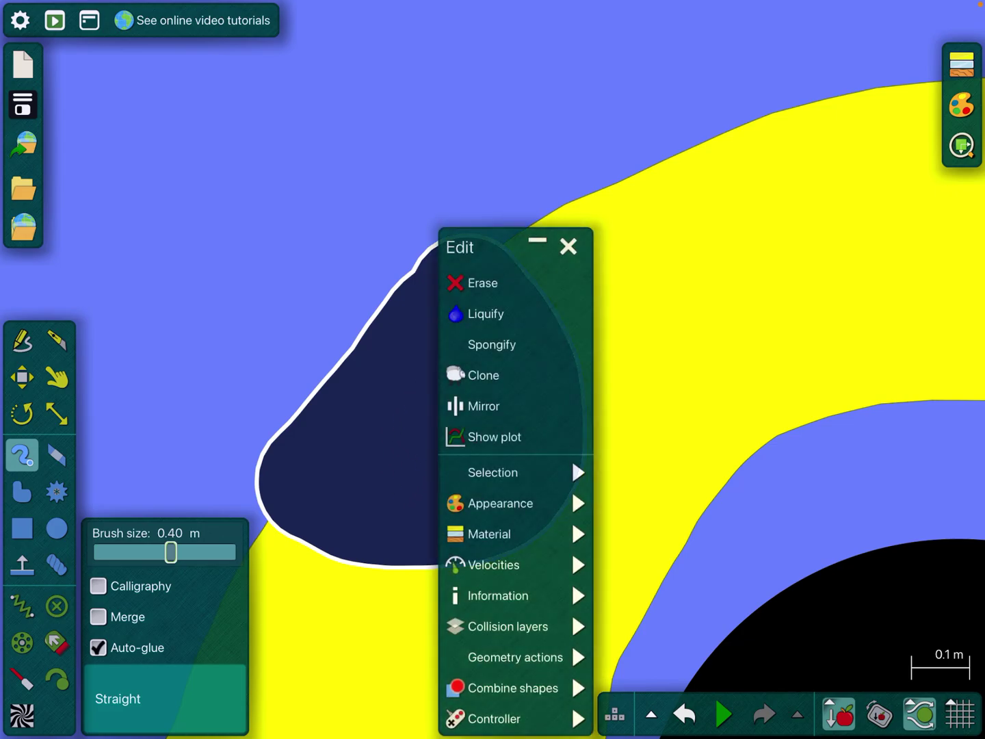
{"action": "left_click", "coordinate": [570, 503]}
{"action": "left_click", "coordinate": [645, 252]}
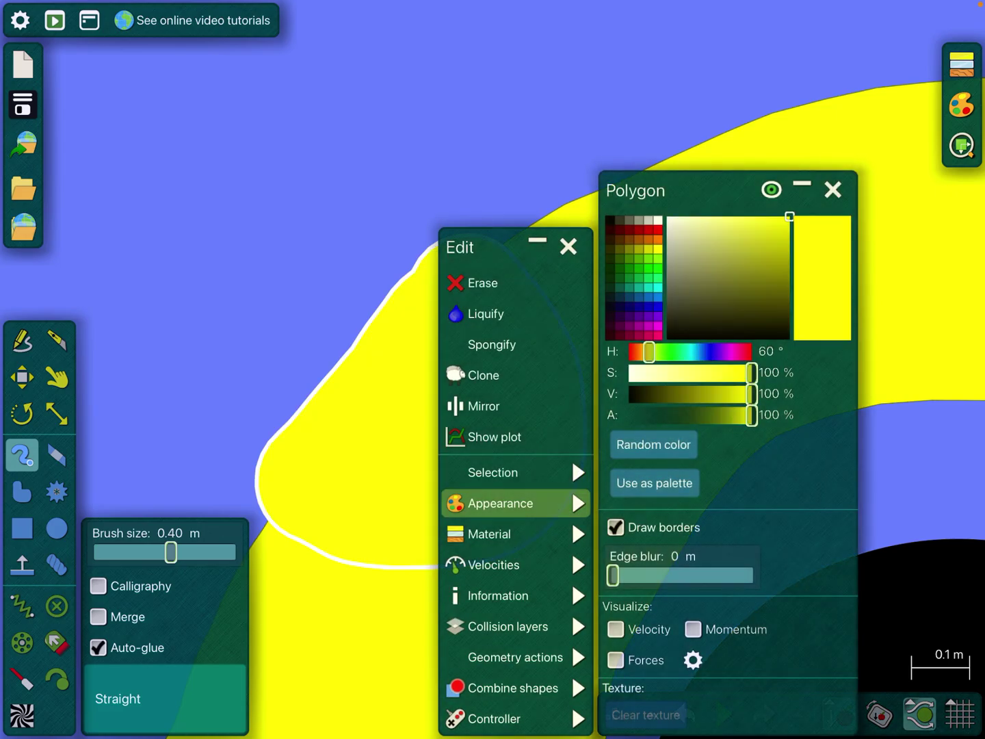
{"action": "left_click_drag", "start_coordinate": [751, 393], "coordinate": [711, 394]}
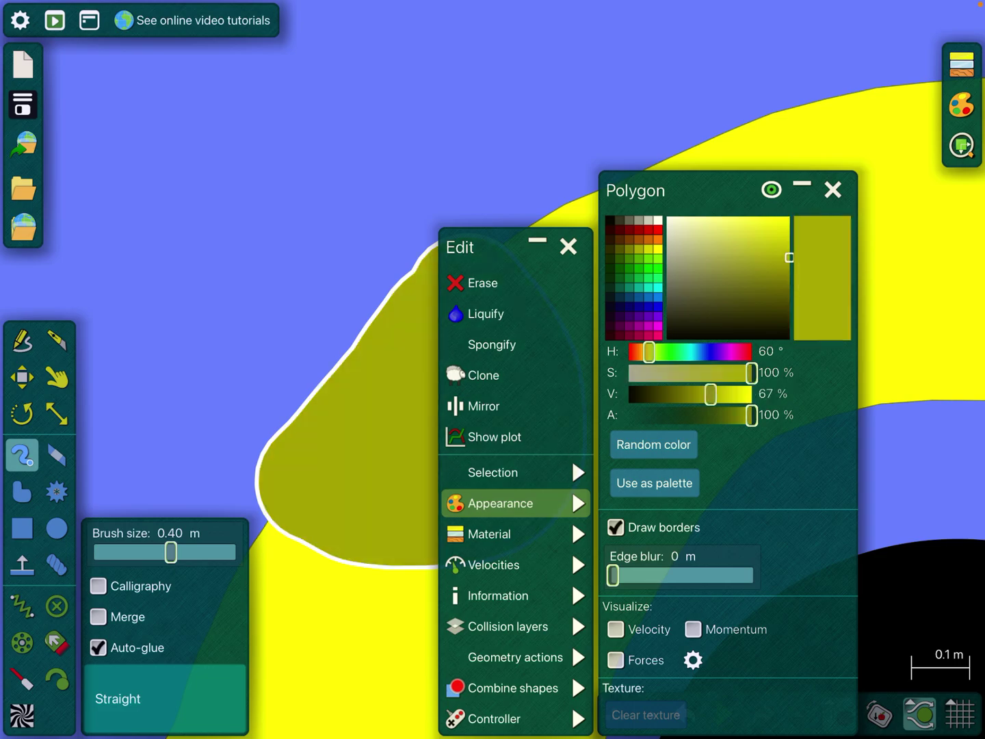
{"action": "key", "text": "Escape"}
{"action": "scroll", "coordinate": [493, 369], "scroll_direction": "down", "scroll_amount": 5}
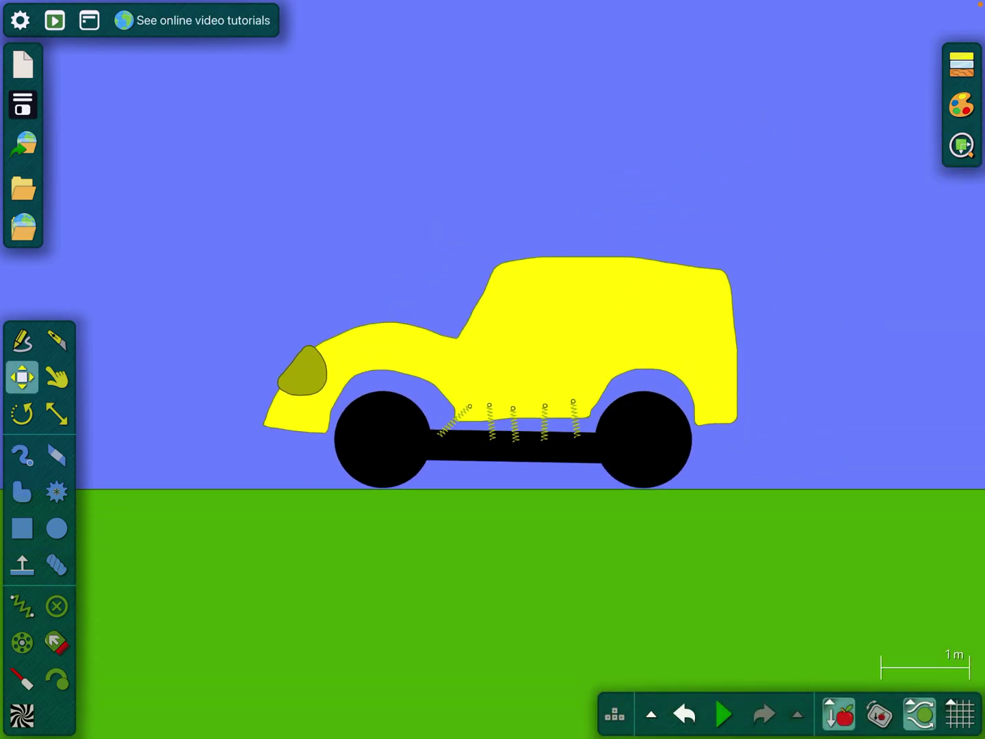
{"action": "left_click_drag", "start_coordinate": [693, 230], "coordinate": [478, 307]}
{"action": "scroll", "coordinate": [323, 462], "scroll_direction": "up", "scroll_amount": 5}
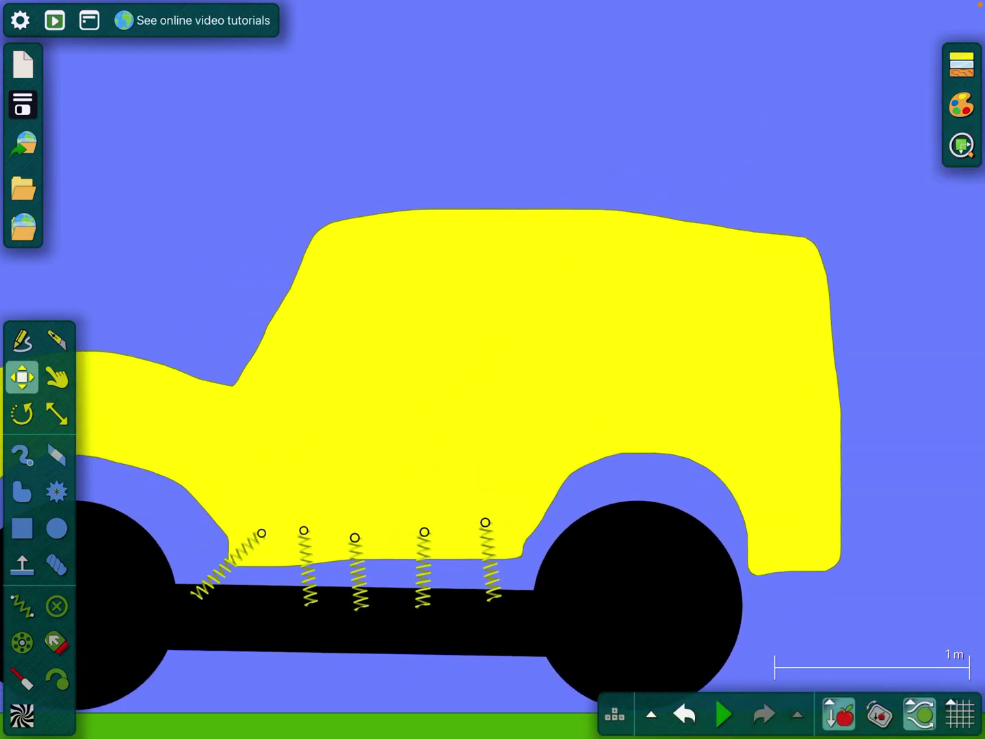
Paint a window shape across the car body's upper part with the freehand brush
{"action": "left_click", "coordinate": [22, 492]}
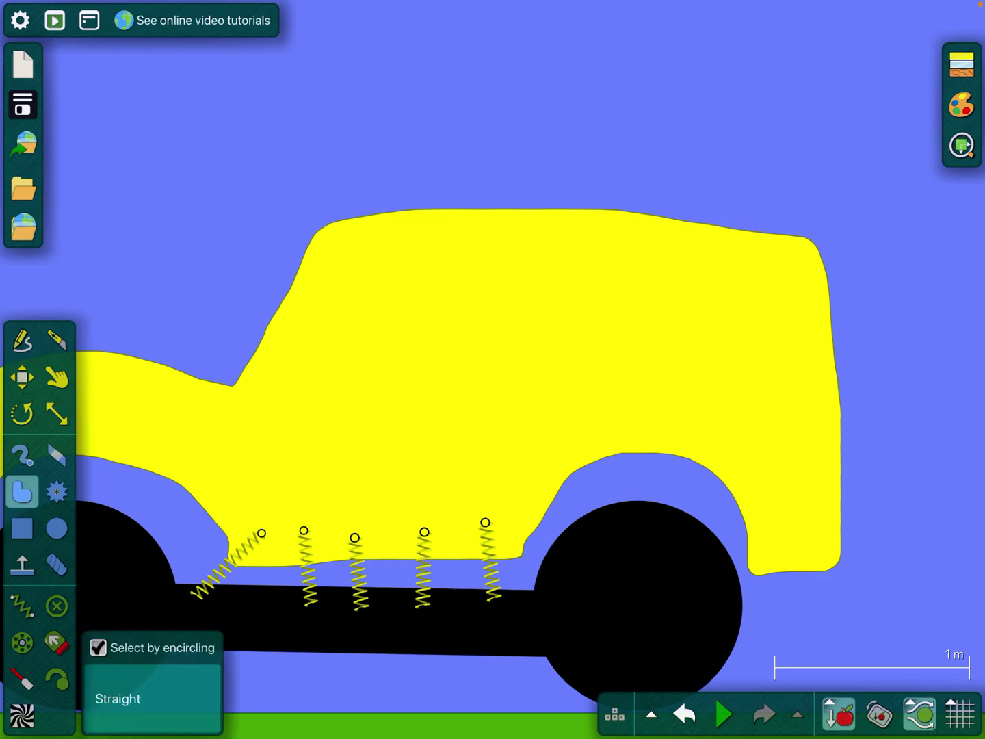
{"action": "left_click", "coordinate": [23, 456]}
{"action": "scroll", "coordinate": [308, 462], "scroll_direction": "up", "scroll_amount": 4}
{"action": "left_click_drag", "start_coordinate": [208, 500], "coordinate": [213, 385]}
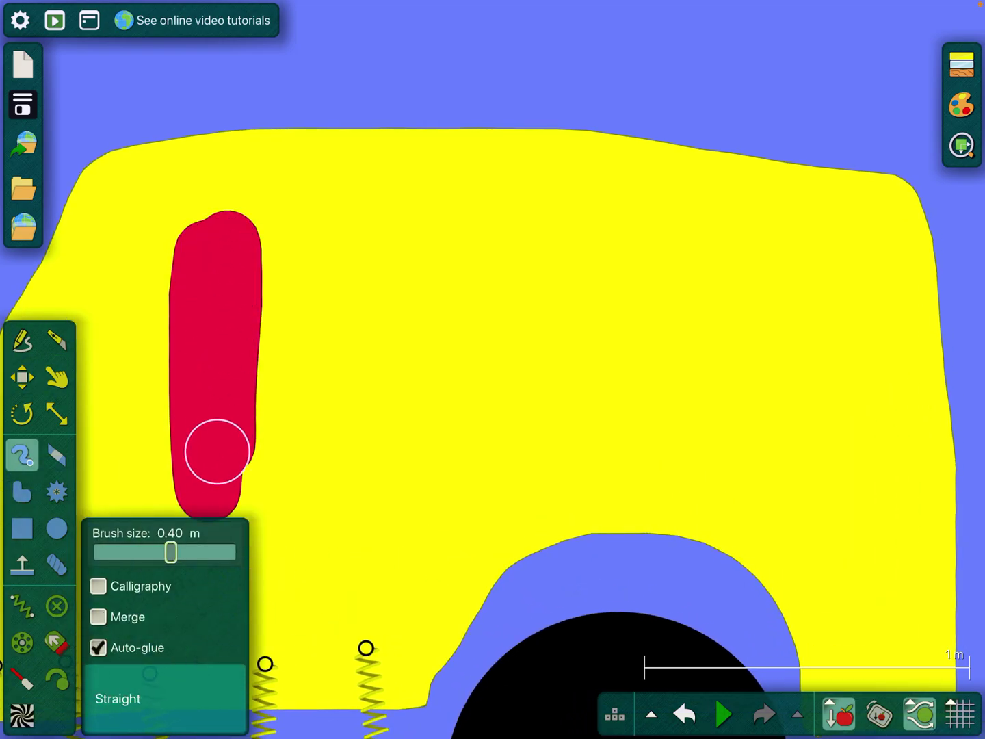
{"action": "left_click_drag", "start_coordinate": [219, 450], "coordinate": [610, 448]}
{"action": "mouse_move", "coordinate": [632, 220]}
{"action": "left_mouse_down"}
{"action": "mouse_move", "coordinate": [454, 270]}
{"action": "mouse_move", "coordinate": [616, 331]}
{"action": "mouse_move", "coordinate": [336, 401]}
{"action": "left_mouse_up"}
{"action": "left_click_drag", "start_coordinate": [518, 380], "coordinate": [594, 370]}
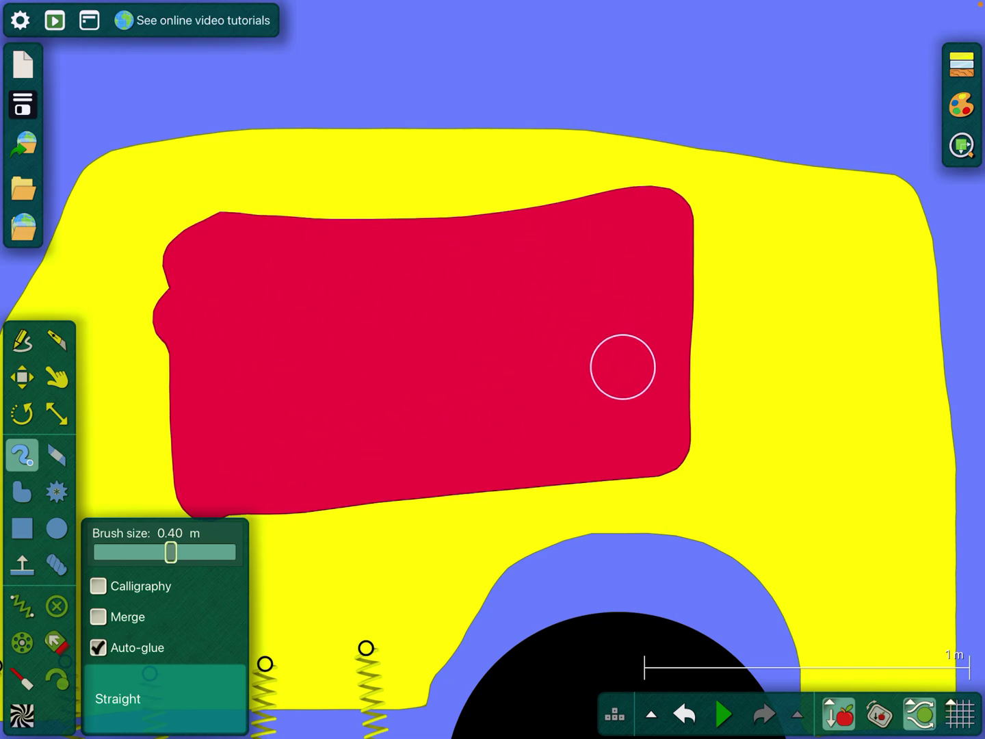
Colour the window shape blue, then run the simulation to test the car
{"action": "right_click", "coordinate": [493, 232]}
{"action": "left_click", "coordinate": [574, 502]}
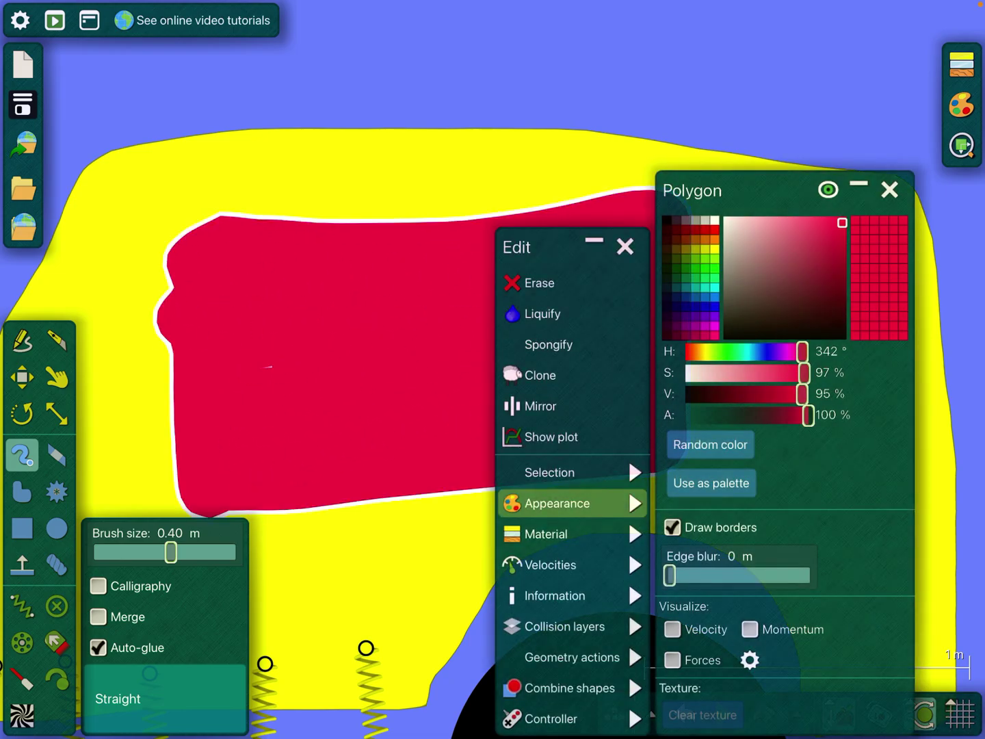
{"action": "left_click", "coordinate": [702, 291]}
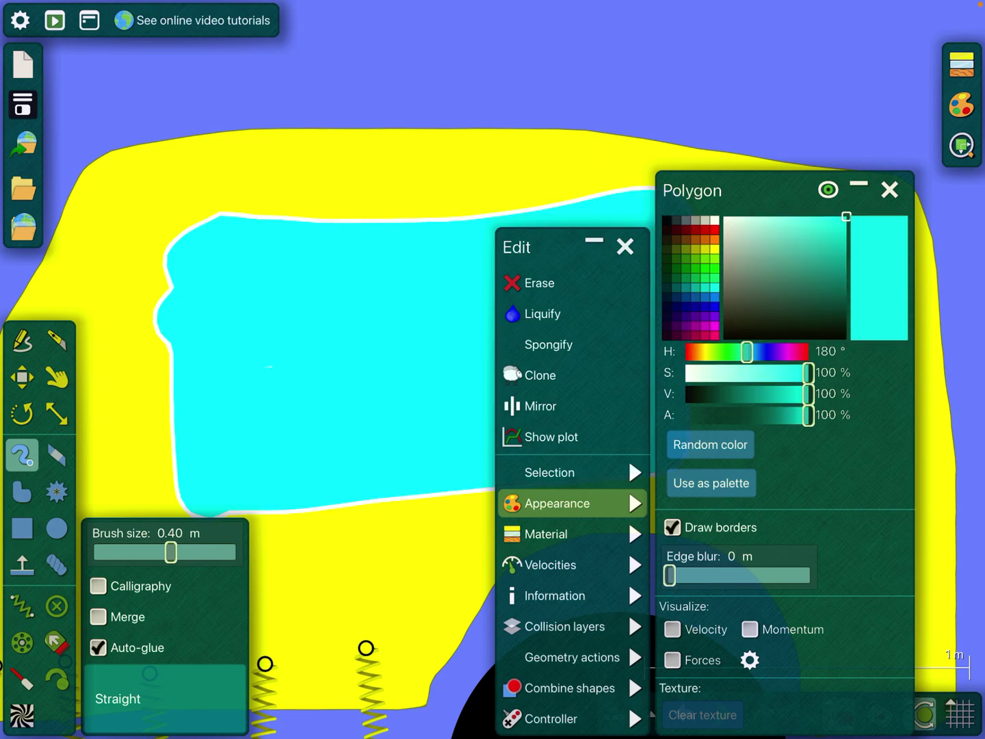
{"action": "left_click", "coordinate": [758, 351]}
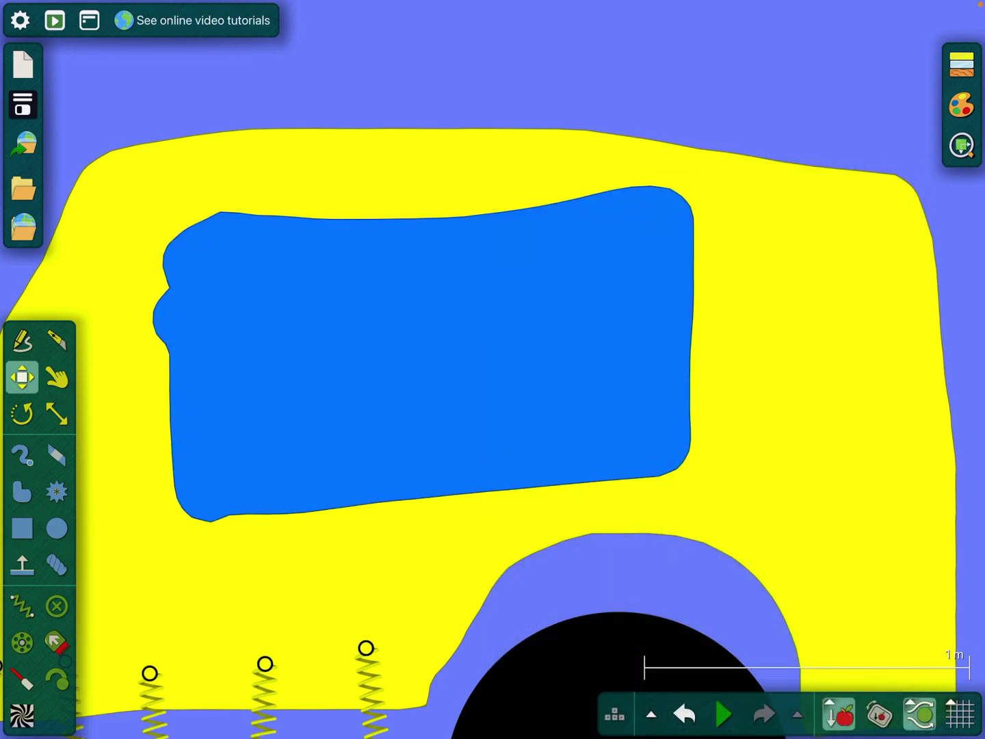
{"action": "scroll", "coordinate": [492, 370], "scroll_direction": "down", "scroll_amount": 5}
{"action": "scroll", "coordinate": [493, 370], "scroll_direction": "down", "scroll_amount": 5}
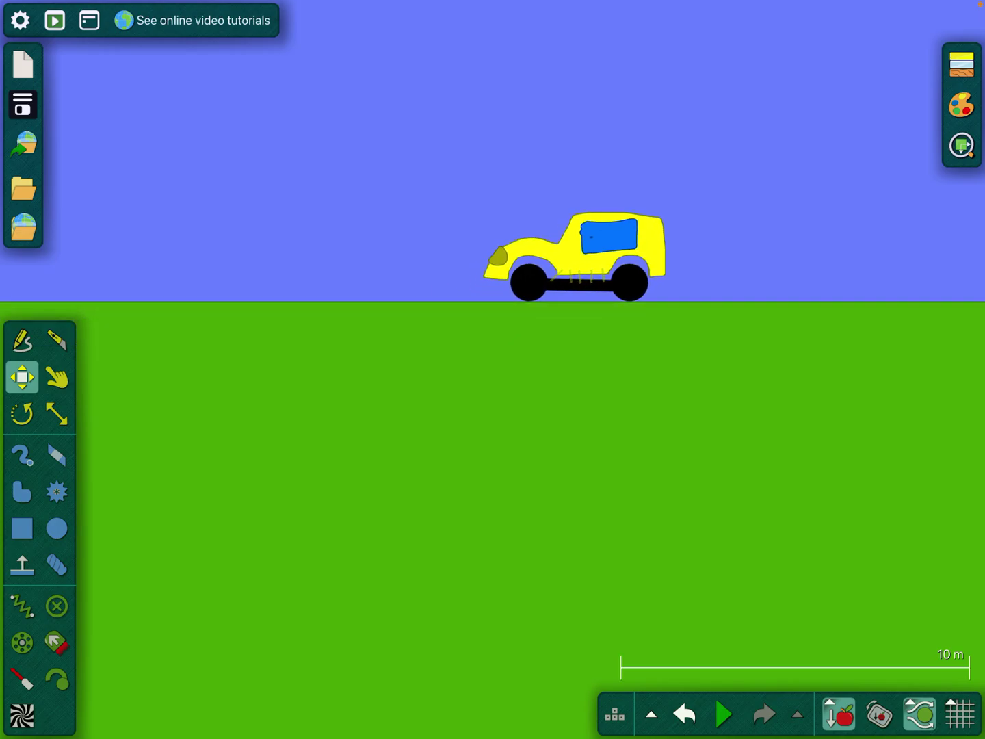
{"action": "key", "text": "space"}
Revert the simulation and delete all five springs between the body and chassis bar
{"action": "key", "text": "ctrl+z"}
{"action": "scroll", "coordinate": [492, 308], "scroll_direction": "up", "scroll_amount": 5}
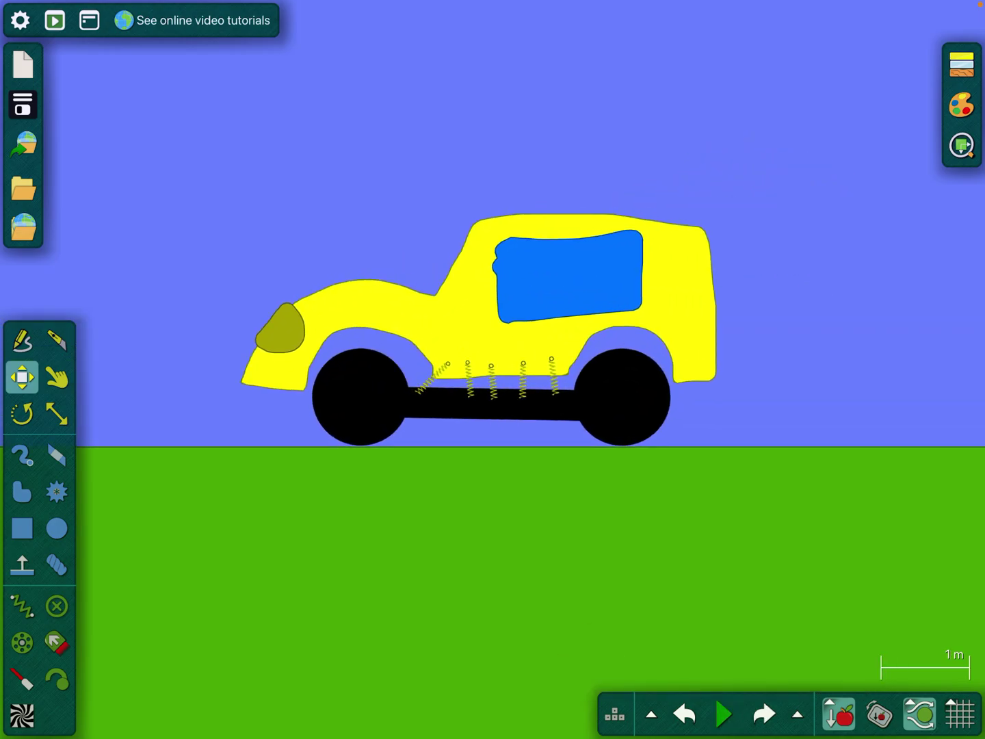
{"action": "scroll", "coordinate": [492, 347], "scroll_direction": "up", "scroll_amount": 5}
{"action": "scroll", "coordinate": [493, 346], "scroll_direction": "down", "scroll_amount": 2}
{"action": "right_click", "coordinate": [431, 385]}
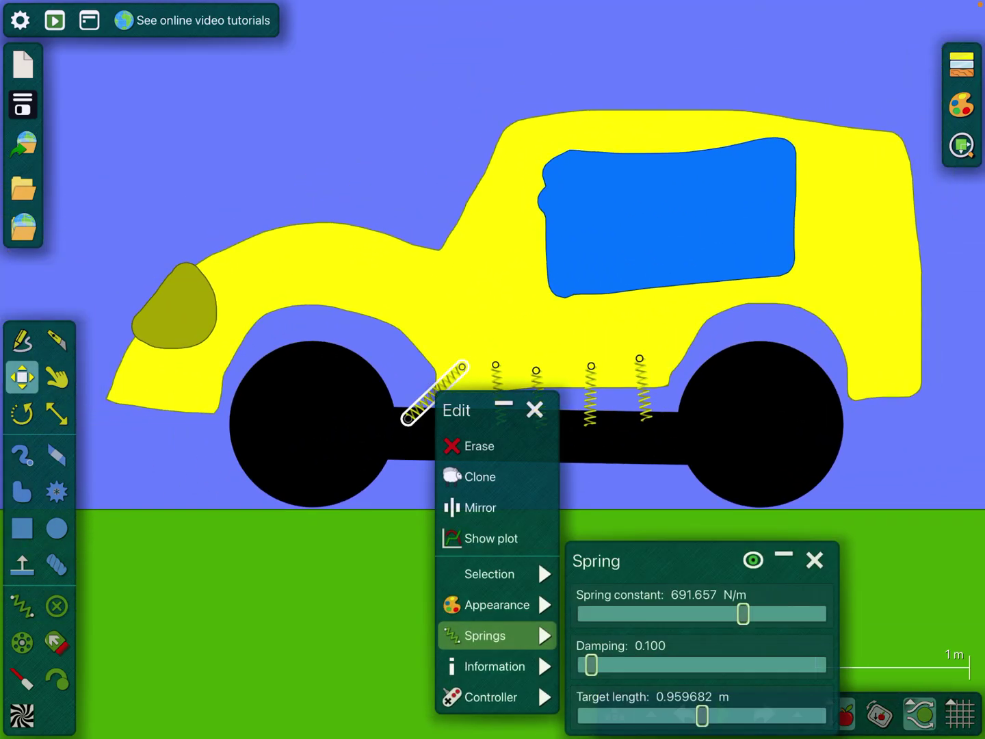
{"action": "left_click_drag", "start_coordinate": [412, 415], "coordinate": [497, 419]}
{"action": "right_click", "coordinate": [499, 401]}
{"action": "key", "text": "Delete"}
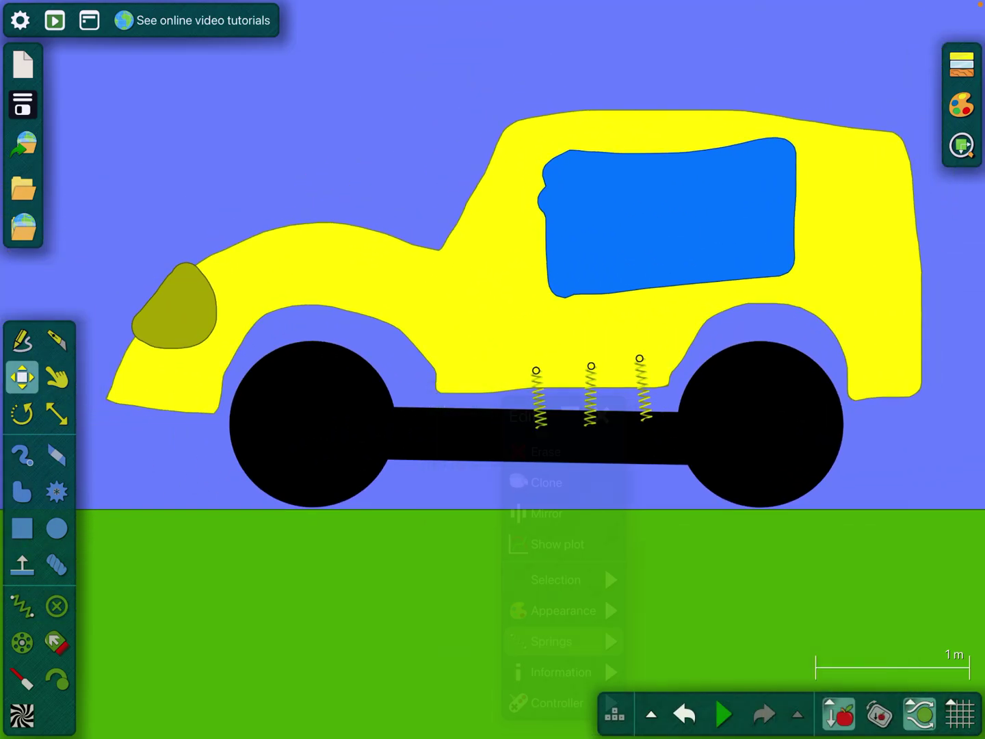
{"action": "right_click", "coordinate": [539, 401]}
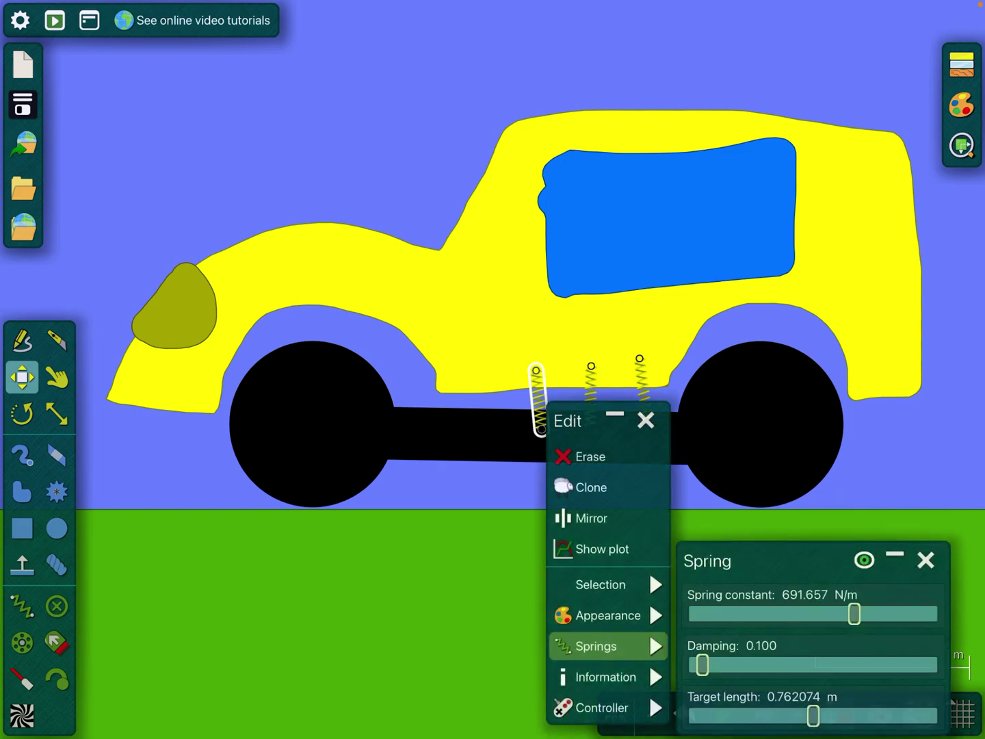
{"action": "key", "text": "Delete"}
{"action": "right_click", "coordinate": [590, 392]}
{"action": "key", "text": "Delete"}
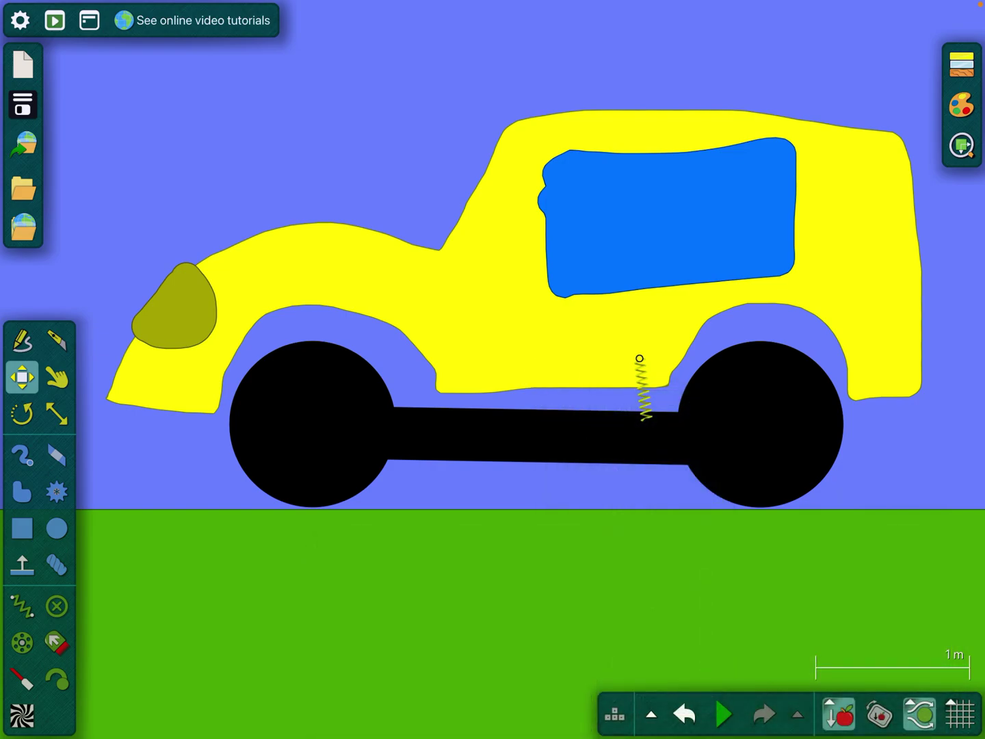
{"action": "right_click", "coordinate": [641, 384]}
{"action": "key", "text": "Delete"}
Mirror the body, window and headlight horizontally so the car faces right
{"action": "right_click", "coordinate": [823, 262]}
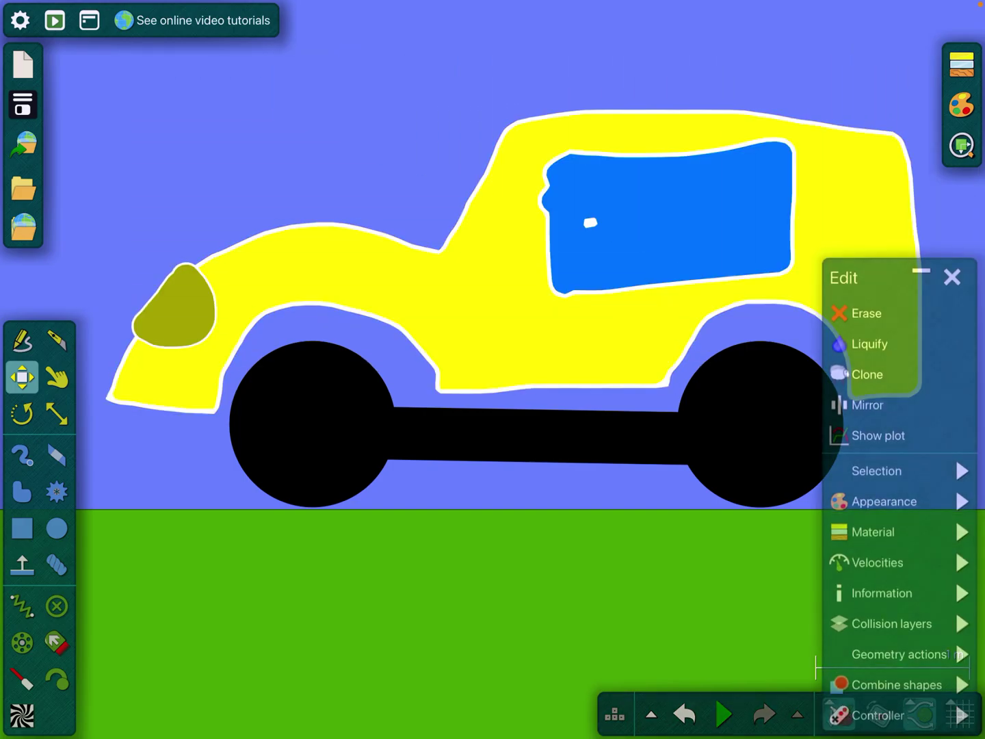
{"action": "left_click", "coordinate": [867, 406]}
{"action": "left_click", "coordinate": [462, 600]}
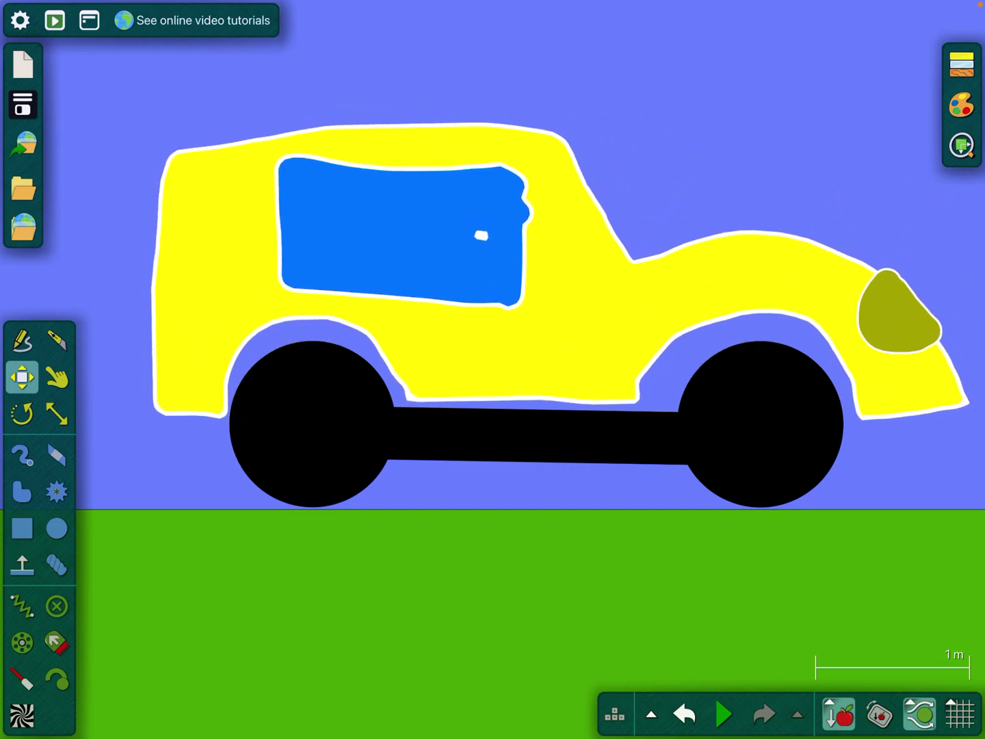
{"action": "scroll", "coordinate": [492, 347], "scroll_direction": "up", "scroll_amount": 5}
Add six springs under the body and recolour them bright yellow (hue 60°)
{"action": "left_click", "coordinate": [23, 454]}
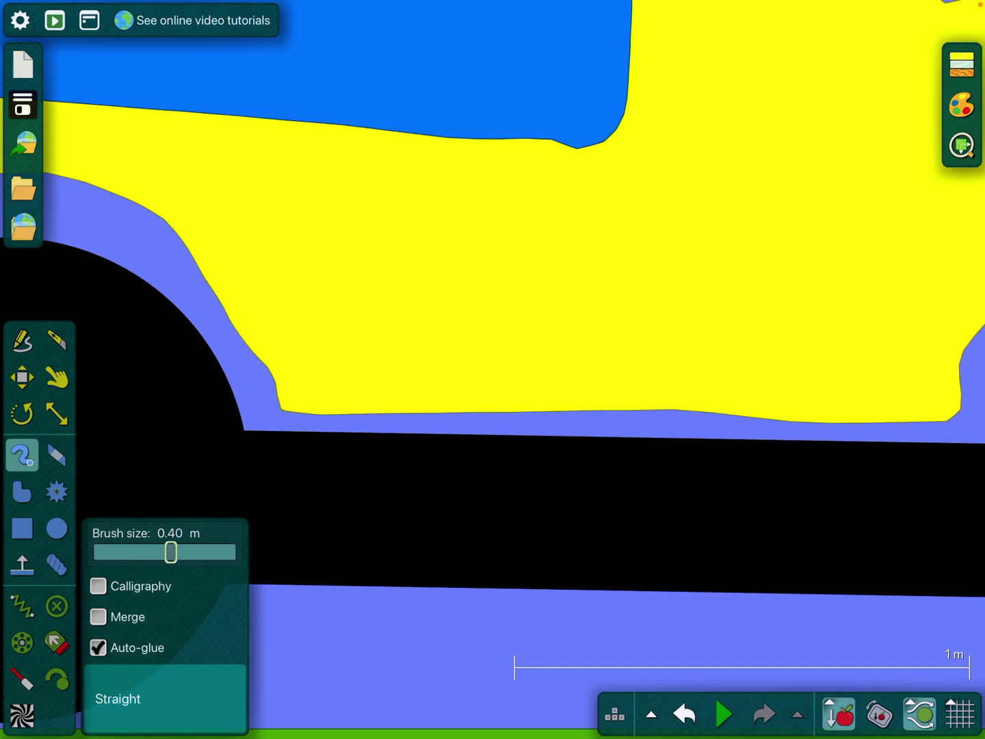
{"action": "left_click", "coordinate": [22, 606]}
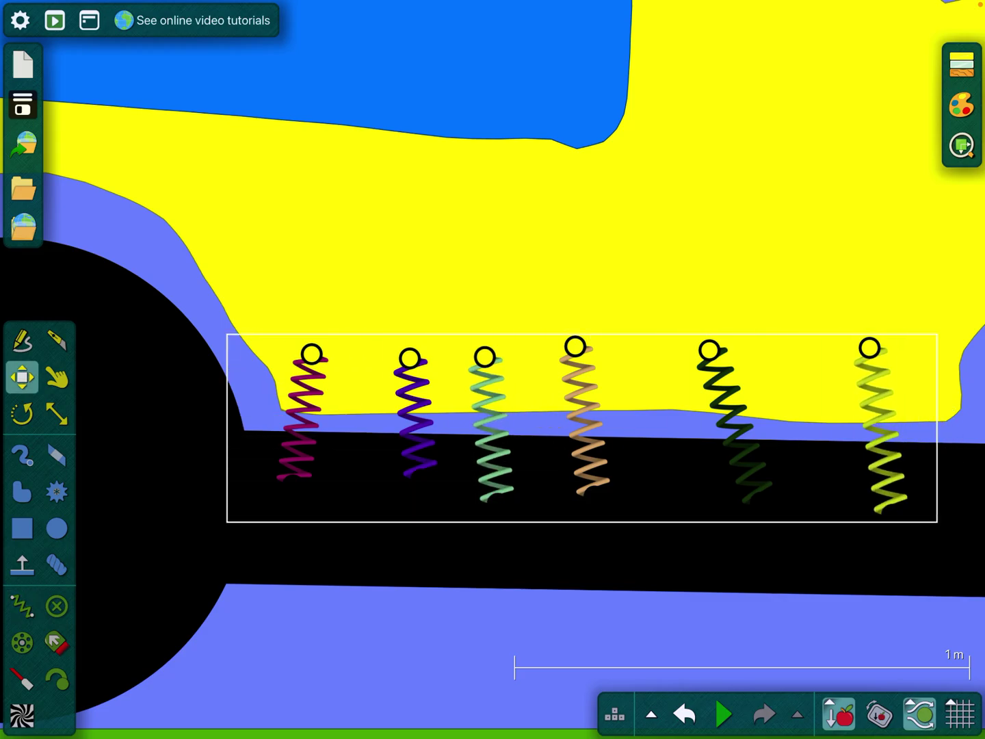
{"action": "right_click", "coordinate": [869, 415]}
{"action": "left_click", "coordinate": [908, 657]}
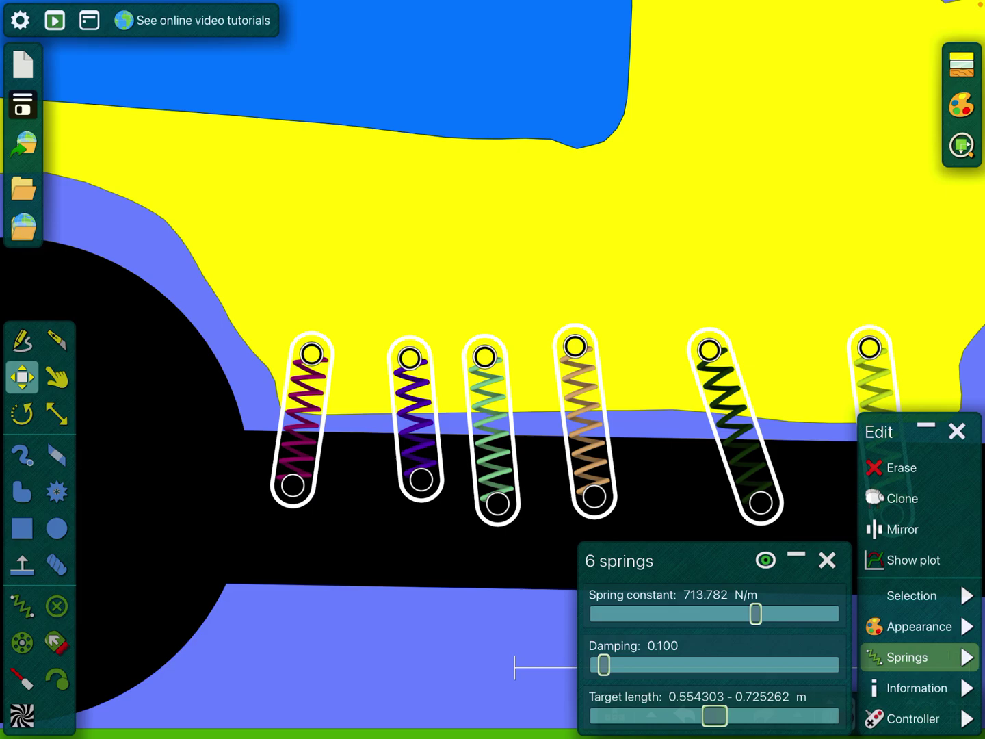
{"action": "left_click", "coordinate": [918, 627]}
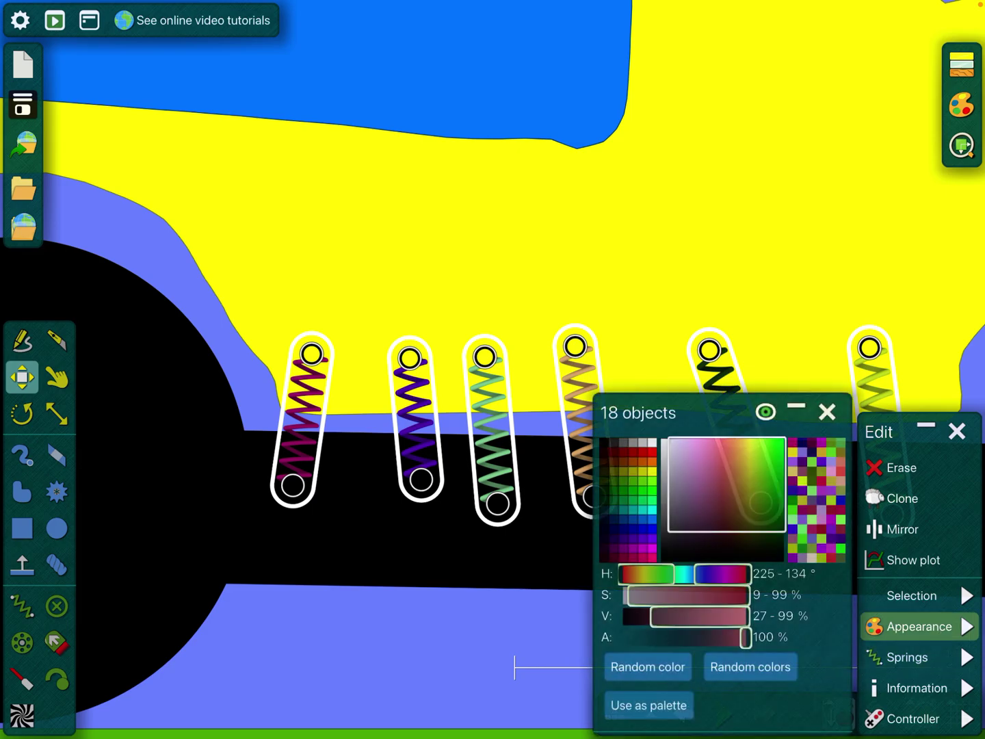
{"action": "left_click", "coordinate": [780, 442]}
{"action": "left_click_drag", "start_coordinate": [654, 573], "coordinate": [643, 573]}
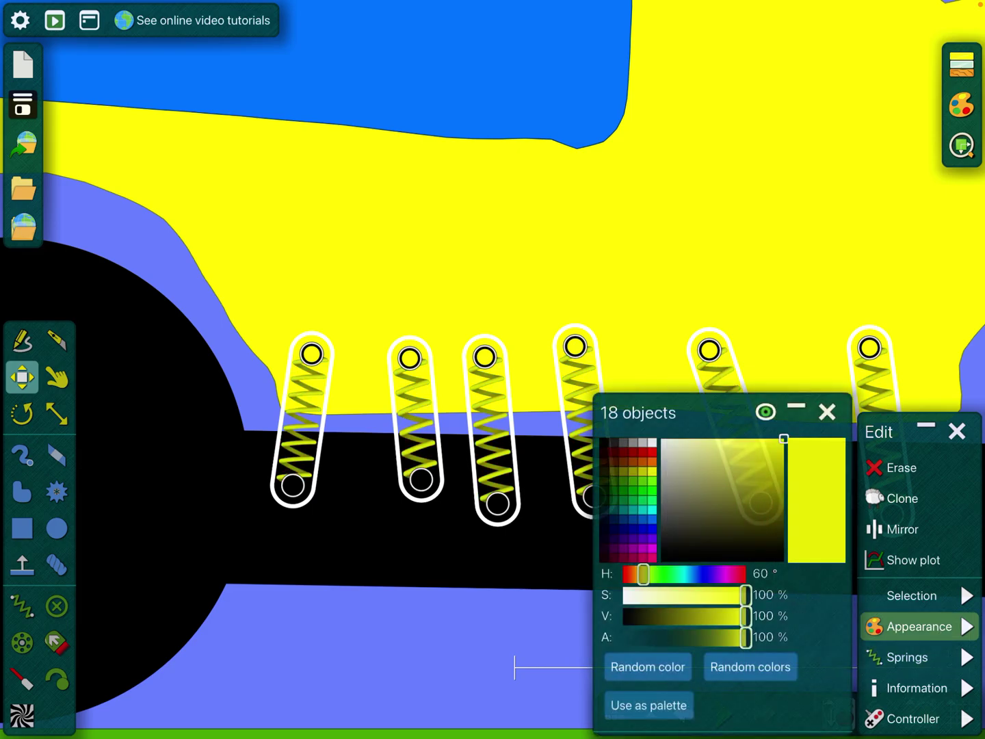
{"action": "key", "text": "Escape"}
{"action": "scroll", "coordinate": [493, 369], "scroll_direction": "down", "scroll_amount": 5}
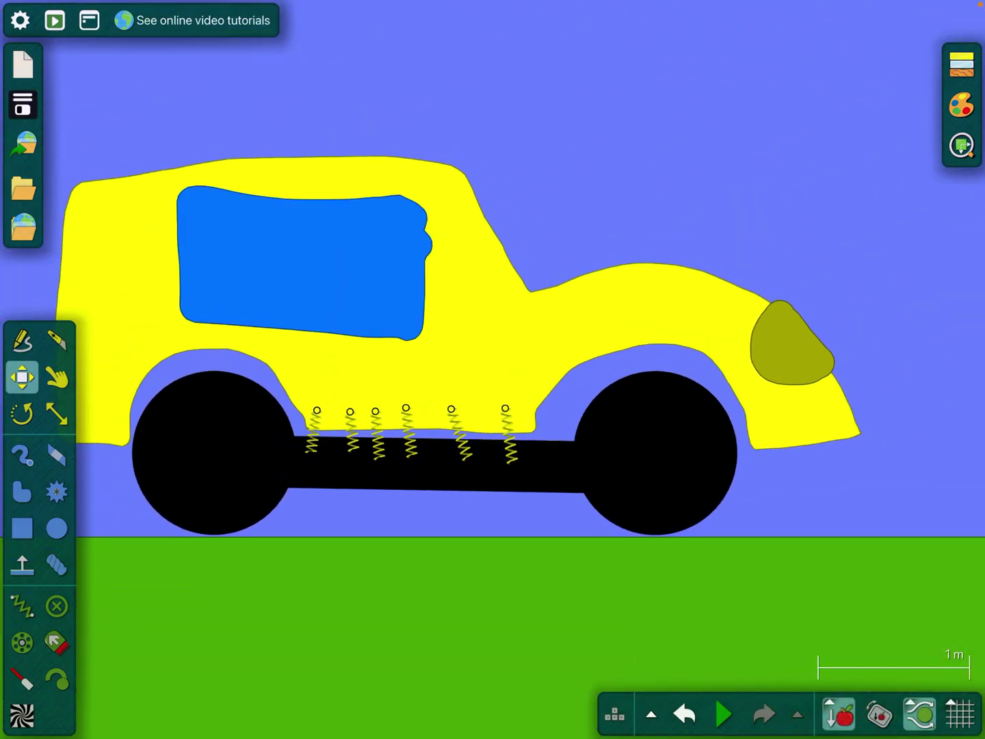
Test-drive the Jeep, revert to the start, and check the front axle settings
{"action": "key", "text": "space"}
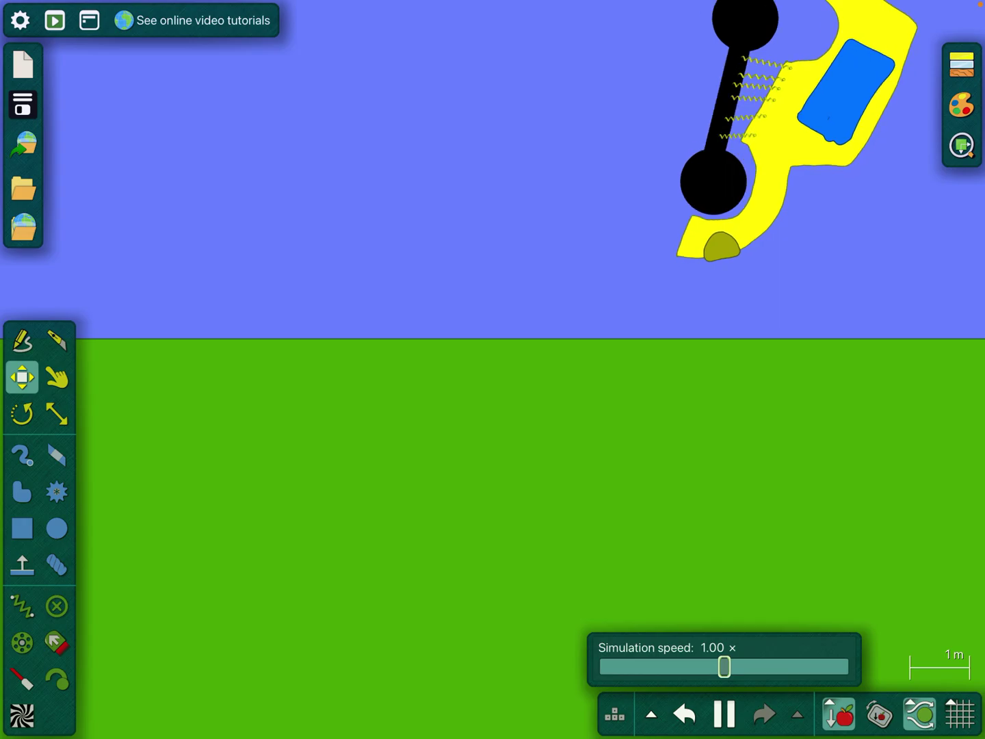
{"action": "key", "text": "ctrl+z"}
{"action": "scroll", "coordinate": [462, 292], "scroll_direction": "up", "scroll_amount": 5}
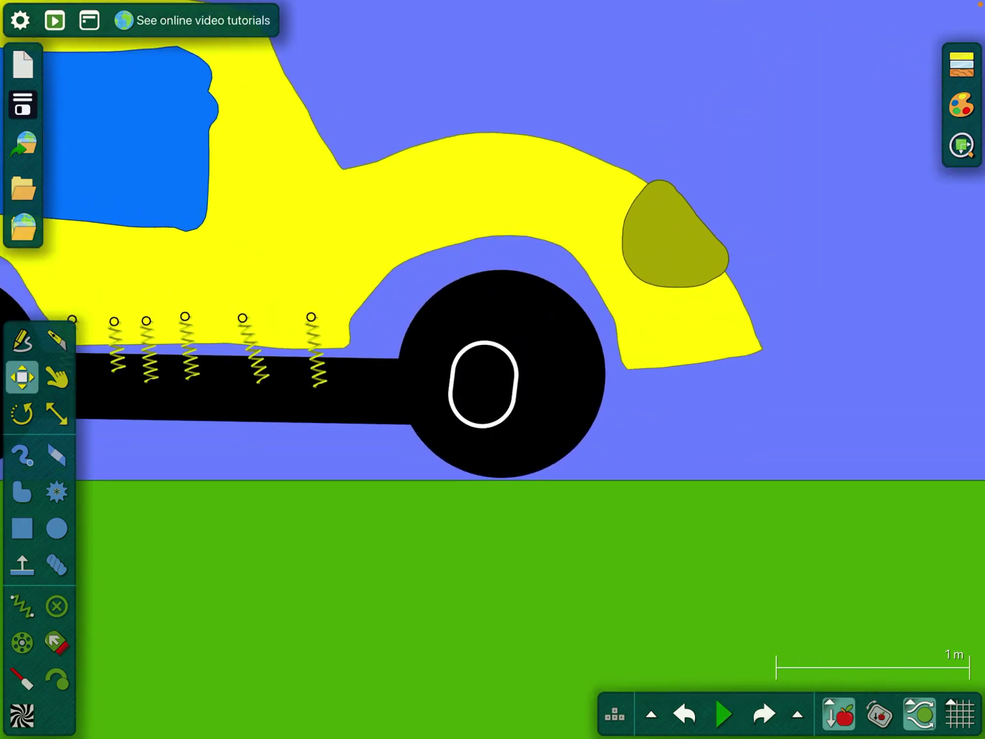
{"action": "right_click", "coordinate": [485, 385]}
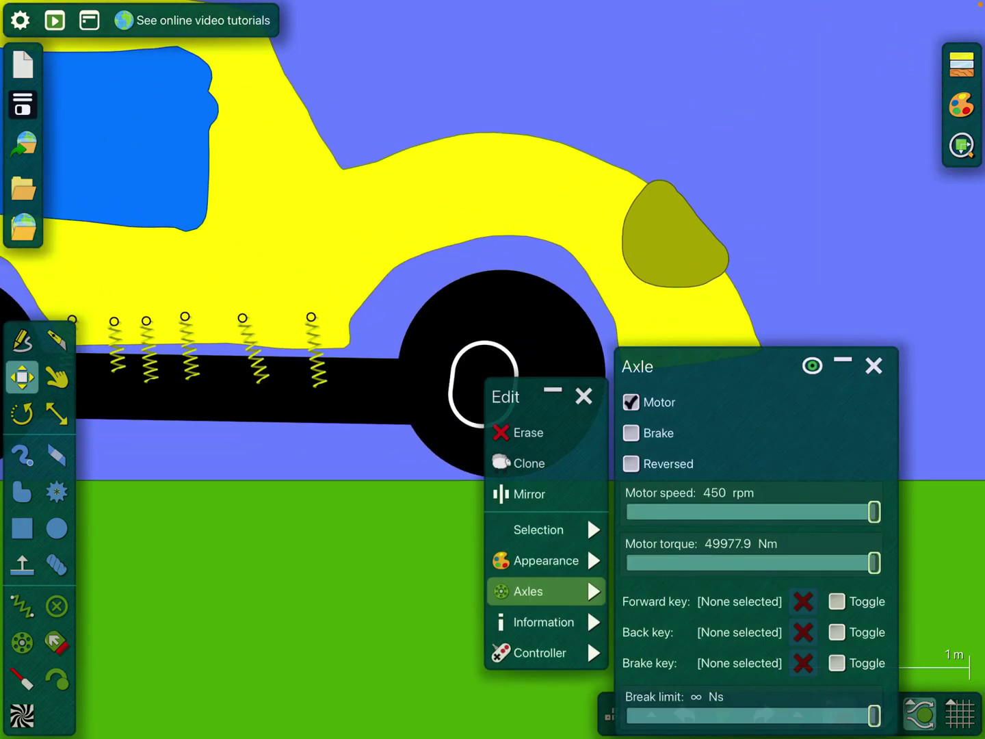
{"action": "key", "text": "Escape"}
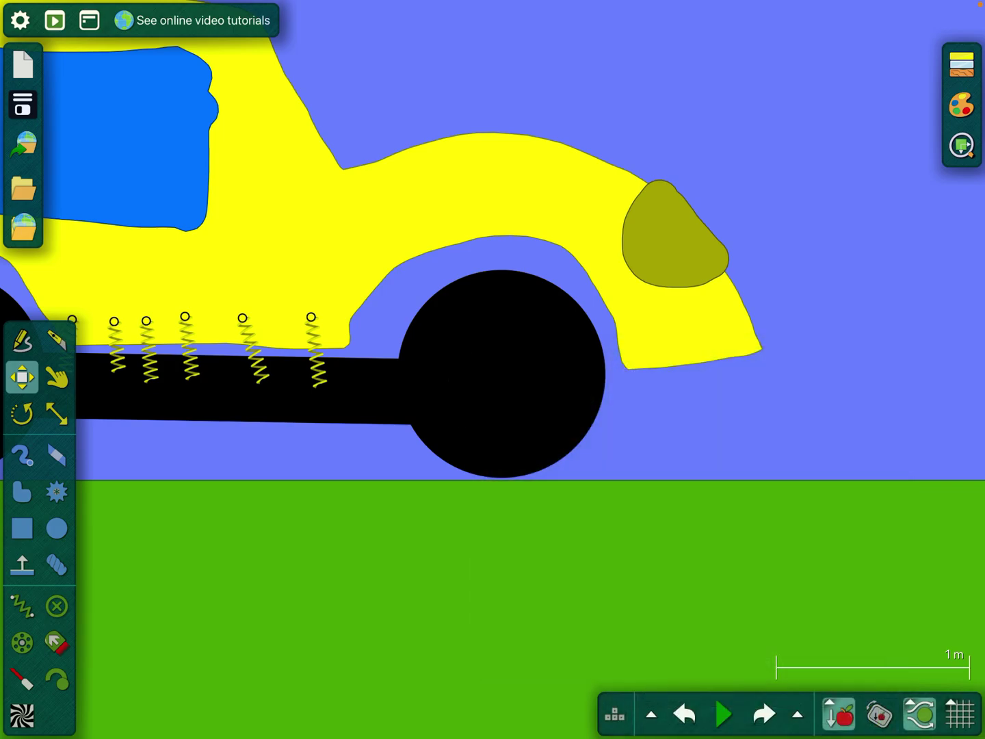
{"action": "scroll", "coordinate": [493, 308], "scroll_direction": "down", "scroll_amount": 3}
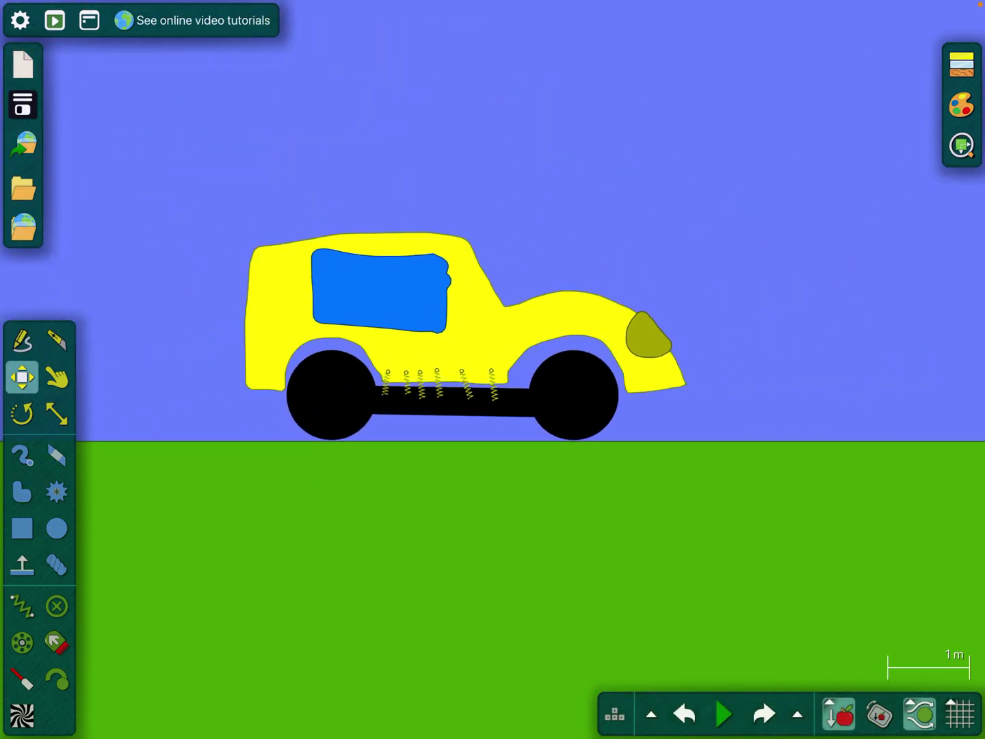
Lower the rear axle motor torque to 0.100 Nm and start the simulation
{"action": "left_click", "coordinate": [723, 714]}
{"action": "left_click", "coordinate": [684, 714]}
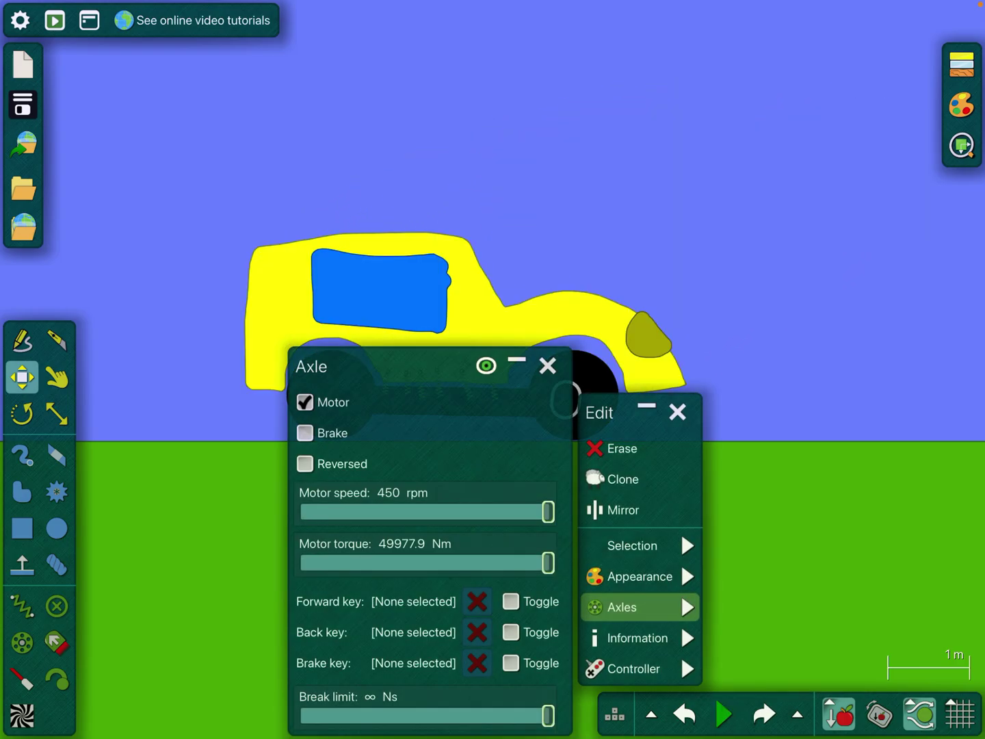
{"action": "left_click_drag", "start_coordinate": [548, 564], "coordinate": [408, 563]}
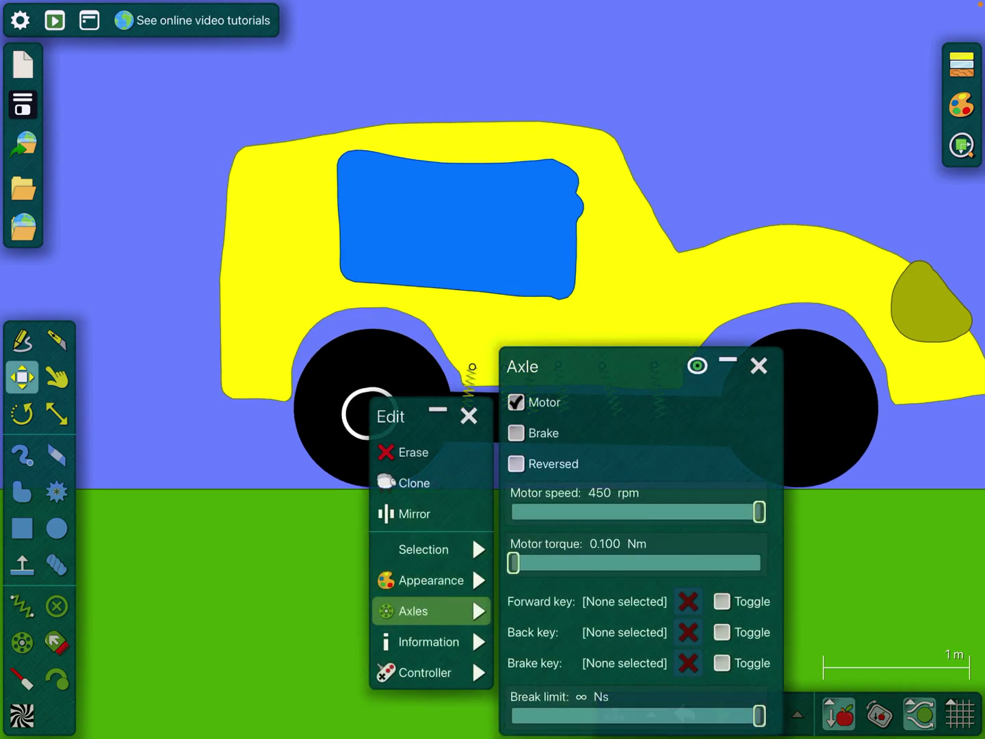
{"action": "left_click", "coordinate": [725, 716]}
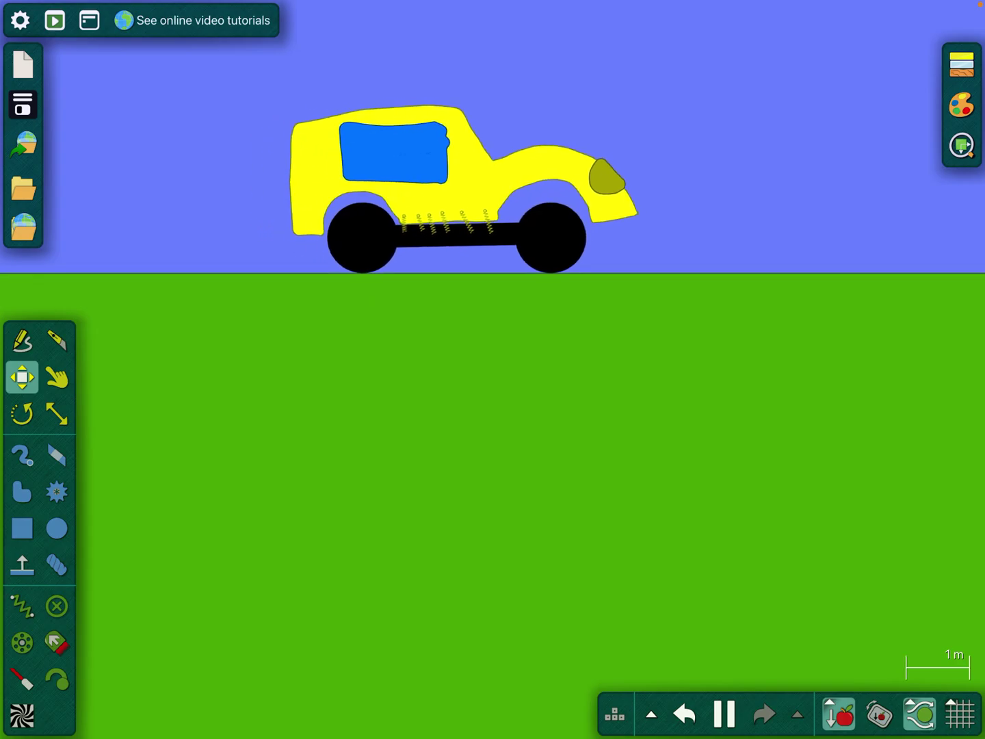
{"action": "scroll", "coordinate": [493, 308], "scroll_direction": "down", "scroll_amount": 3}
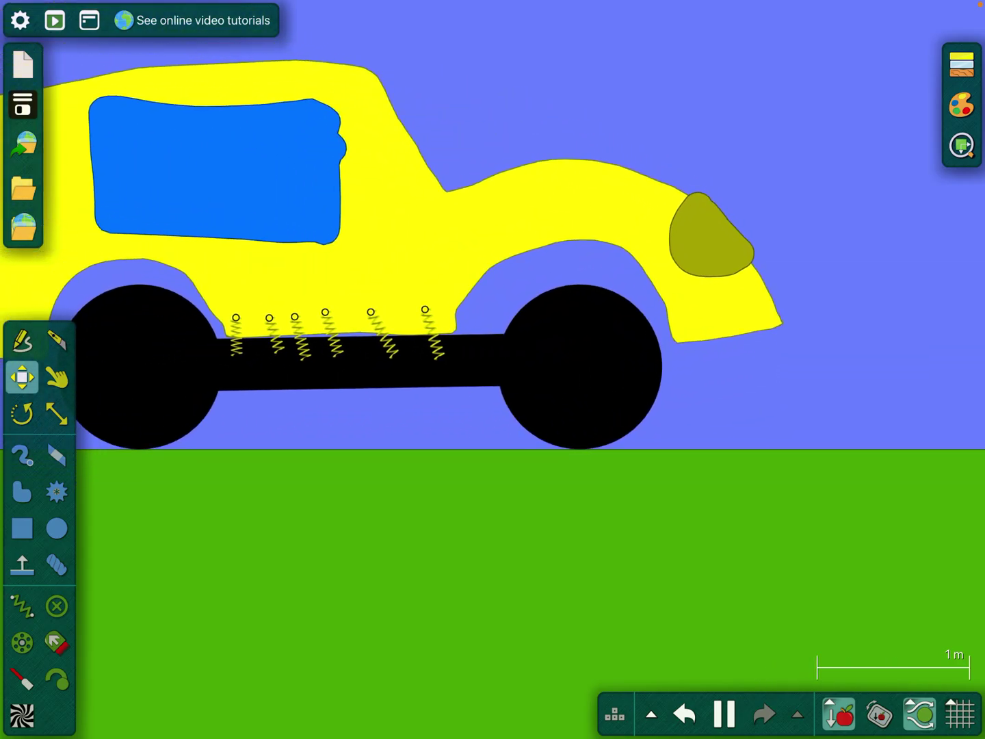
Raise the front wheel motor torque to 40 Nm during the run, then pause
{"action": "double_click", "coordinate": [550, 362]}
{"action": "key", "text": "Escape"}
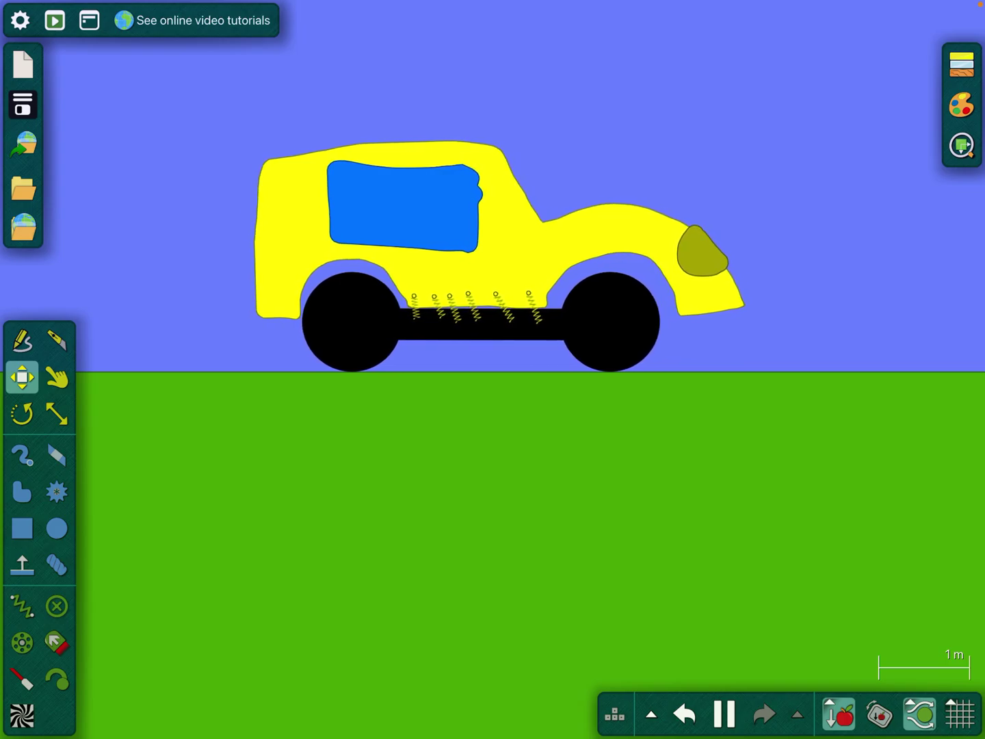
{"action": "scroll", "coordinate": [493, 308], "scroll_direction": "up", "scroll_amount": 5}
{"action": "left_click", "coordinate": [607, 324]}
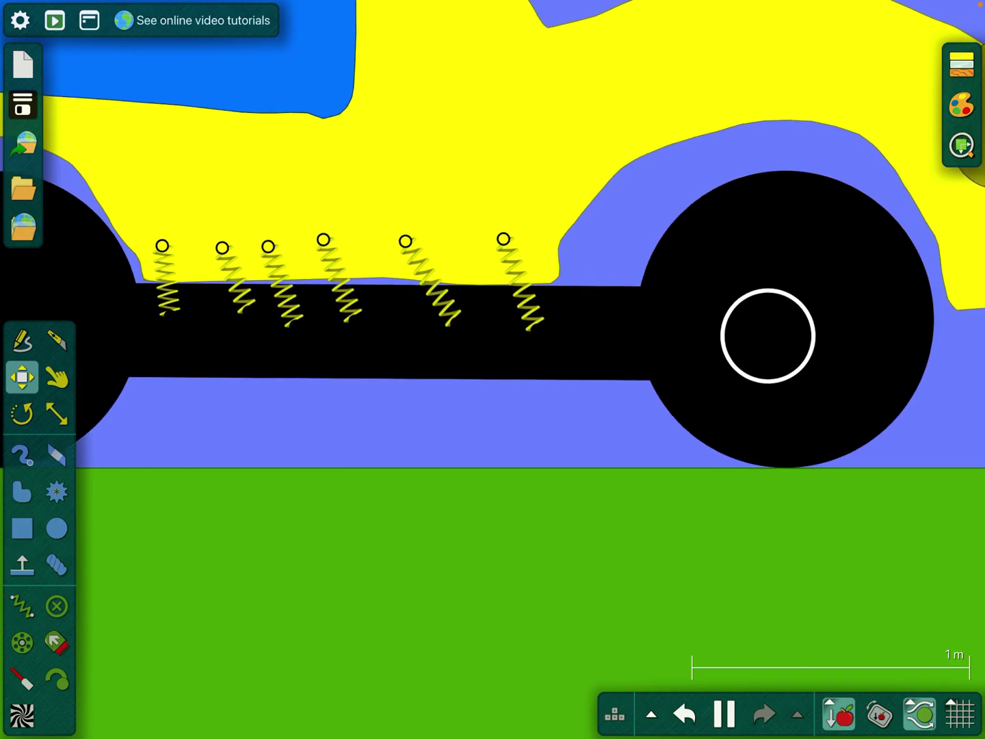
{"action": "right_click", "coordinate": [768, 337]}
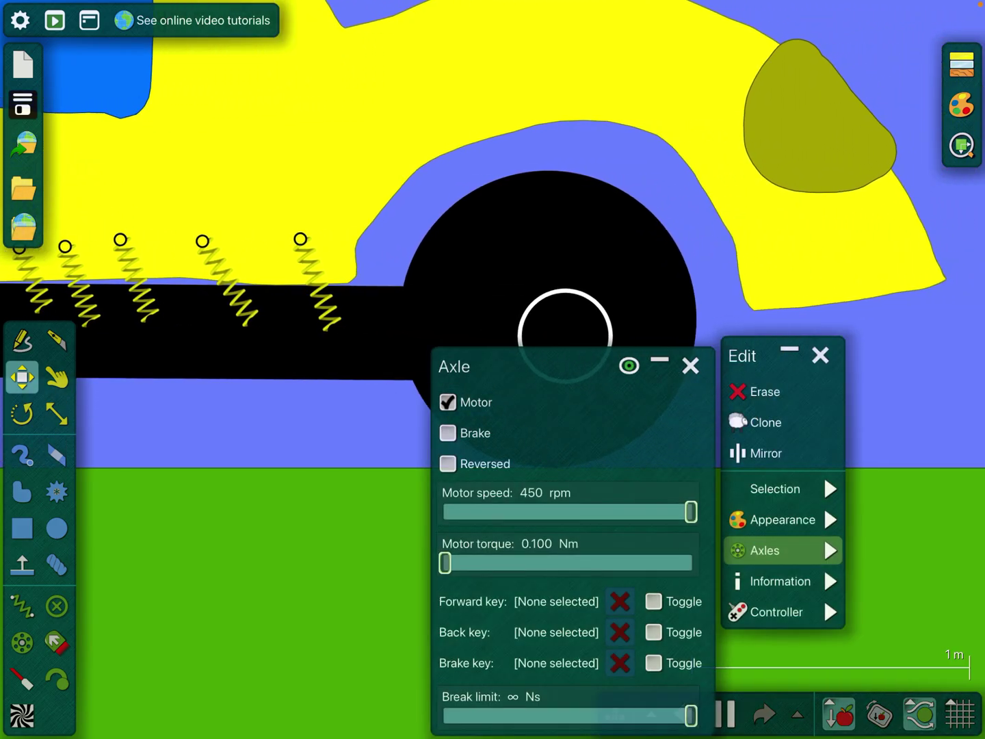
{"action": "left_click_drag", "start_coordinate": [446, 564], "coordinate": [558, 563]}
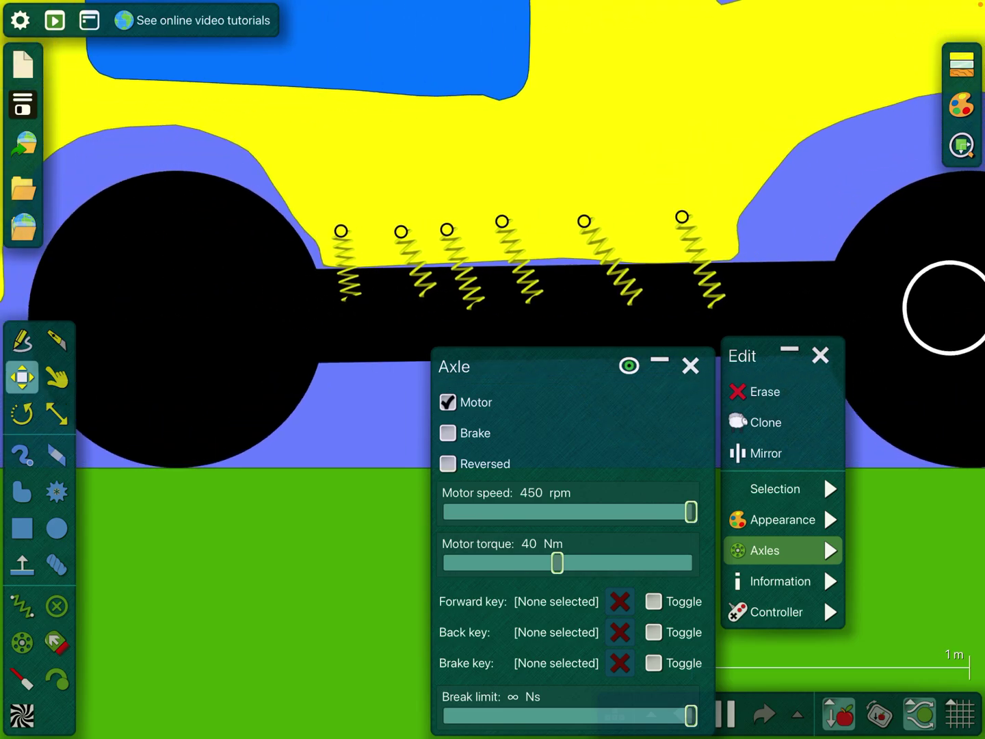
{"action": "left_click", "coordinate": [231, 577]}
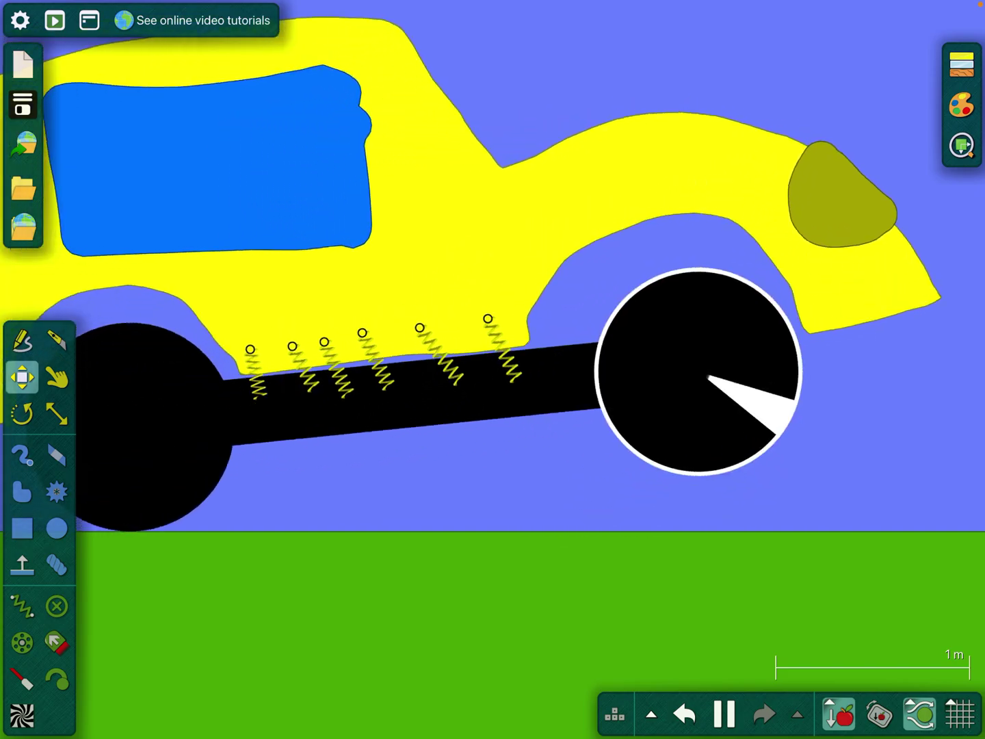
{"action": "left_click", "coordinate": [723, 714]}
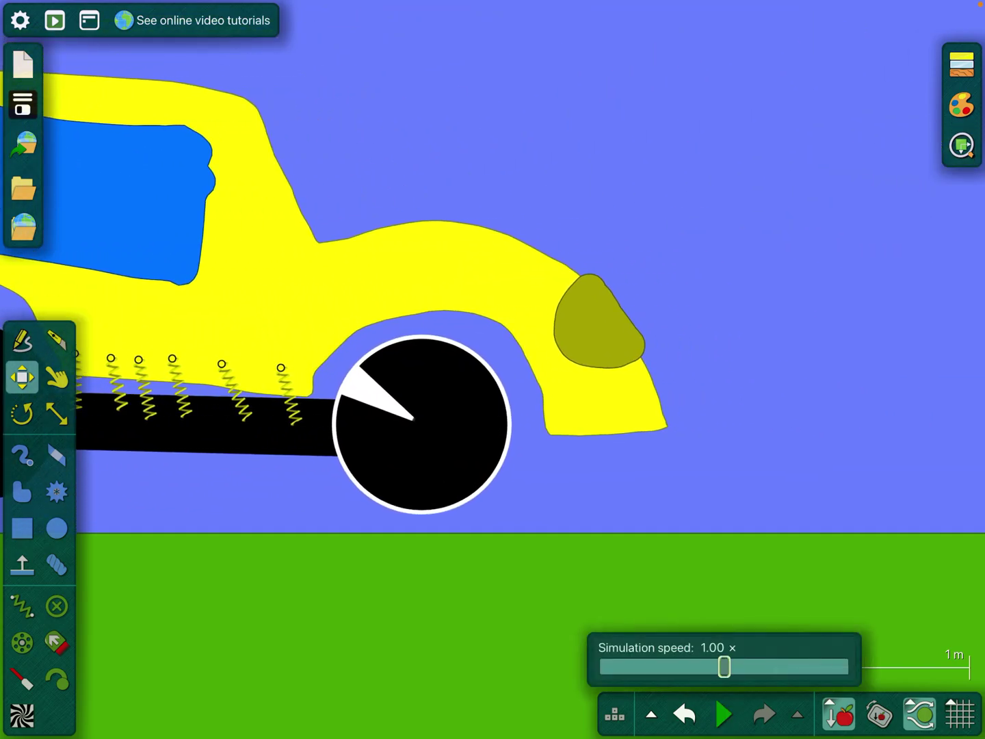
Set front motor torque to about 9 Nm, raise the rear slightly, and resume
{"action": "right_click", "coordinate": [429, 431]}
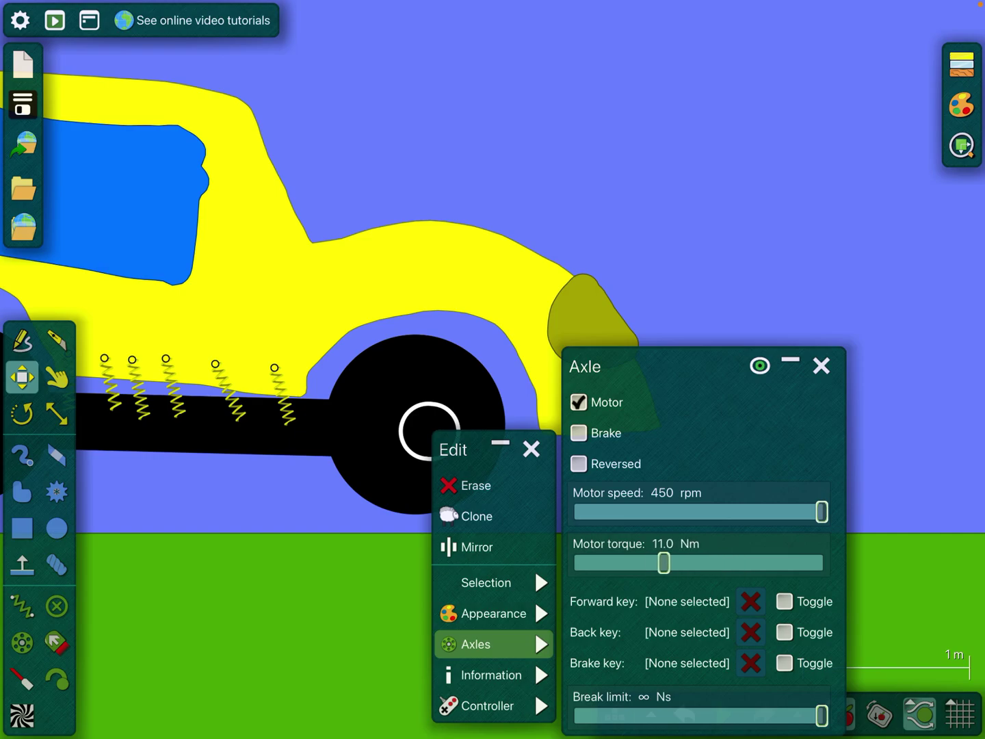
{"action": "left_click_drag", "start_coordinate": [663, 563], "coordinate": [651, 563]}
{"action": "left_click", "coordinate": [232, 462]}
{"action": "scroll", "coordinate": [309, 431], "scroll_direction": "up", "scroll_amount": 5}
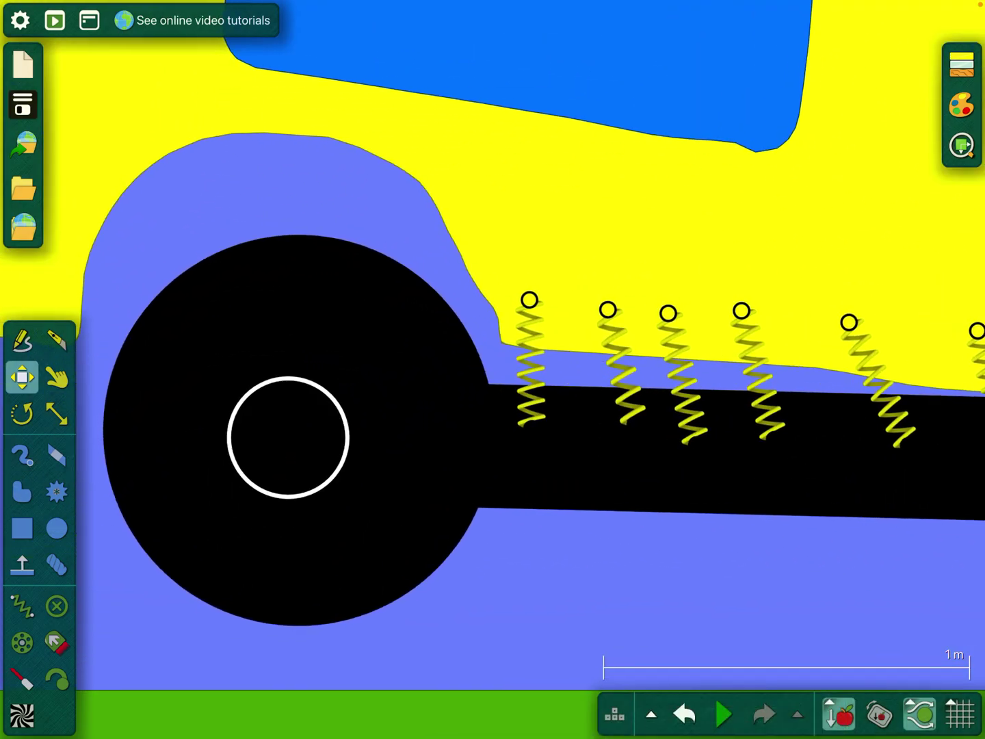
{"action": "right_click", "coordinate": [289, 453]}
{"action": "left_click_drag", "start_coordinate": [431, 563], "coordinate": [502, 563]}
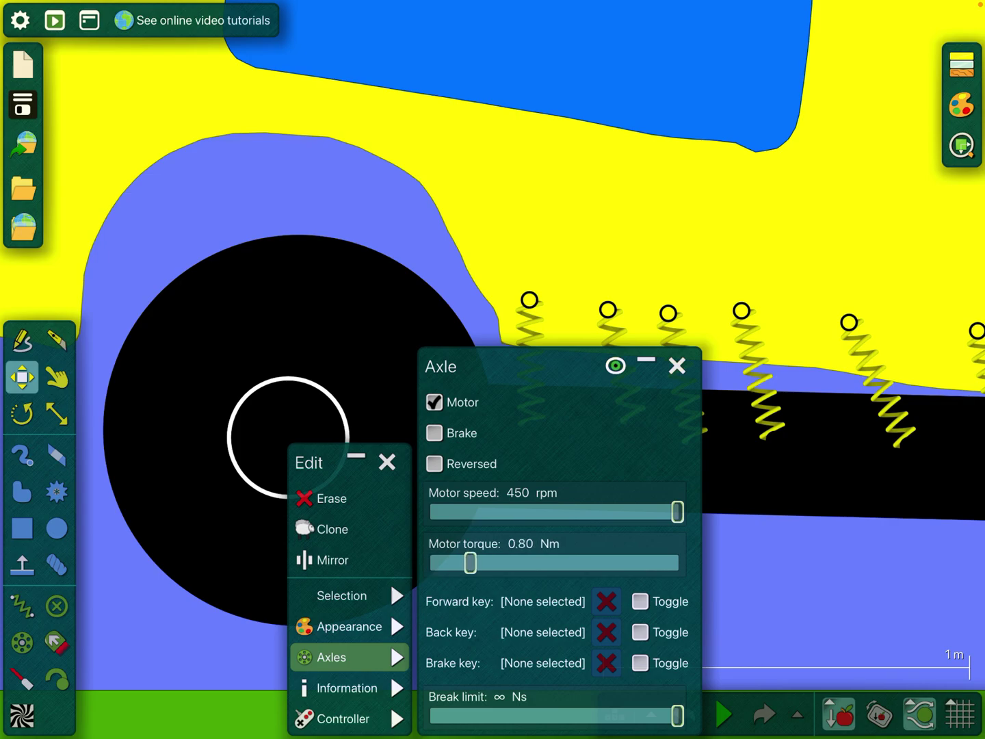
{"action": "left_click", "coordinate": [539, 193]}
{"action": "scroll", "coordinate": [390, 581], "scroll_direction": "down", "scroll_amount": 8}
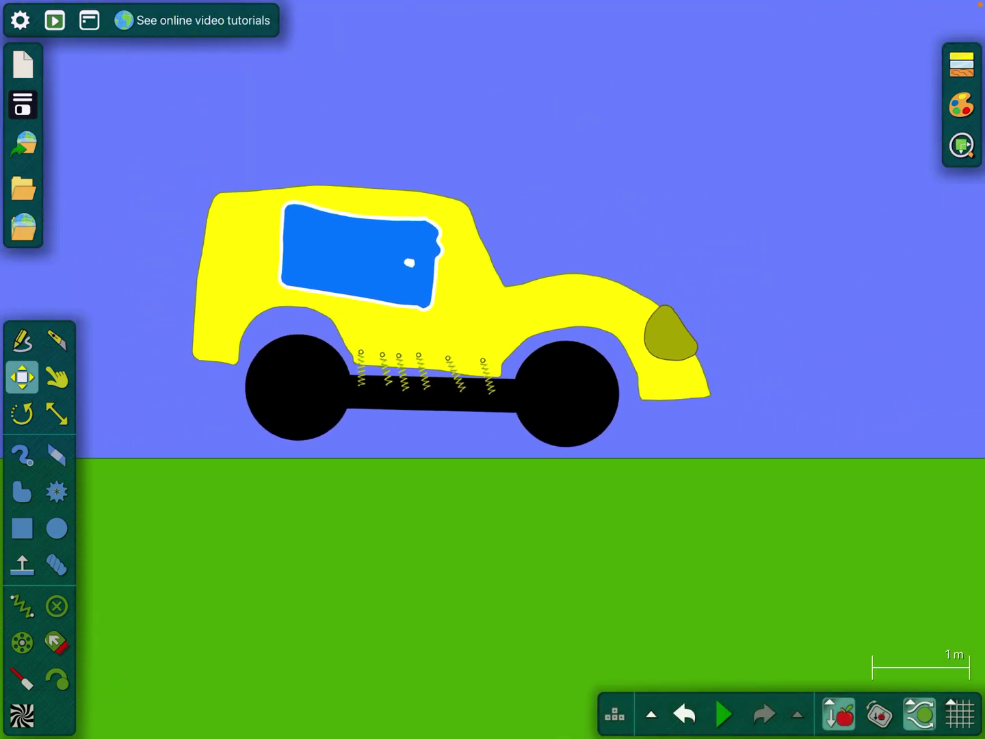
{"action": "left_click", "coordinate": [725, 714]}
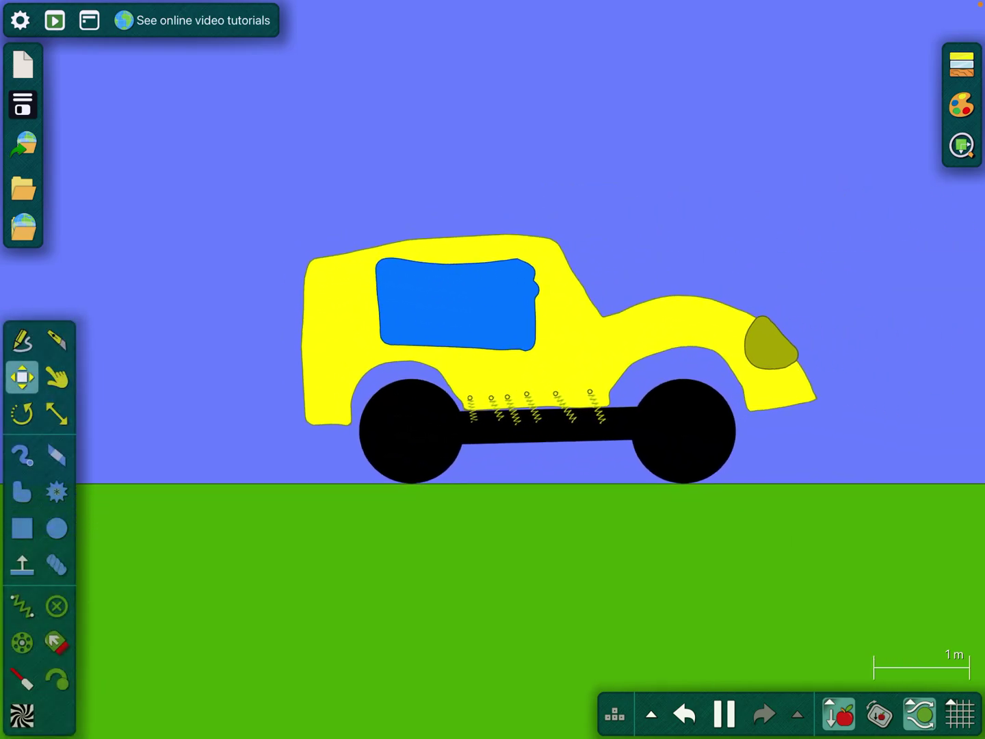
Lift the driving Jeep, pause the simulation, and select the freehand brush
{"action": "mouse_move", "coordinate": [770, 346]}
{"action": "left_mouse_down"}
{"action": "mouse_move", "coordinate": [693, 231]}
{"action": "mouse_move", "coordinate": [770, 232]}
{"action": "left_mouse_up"}
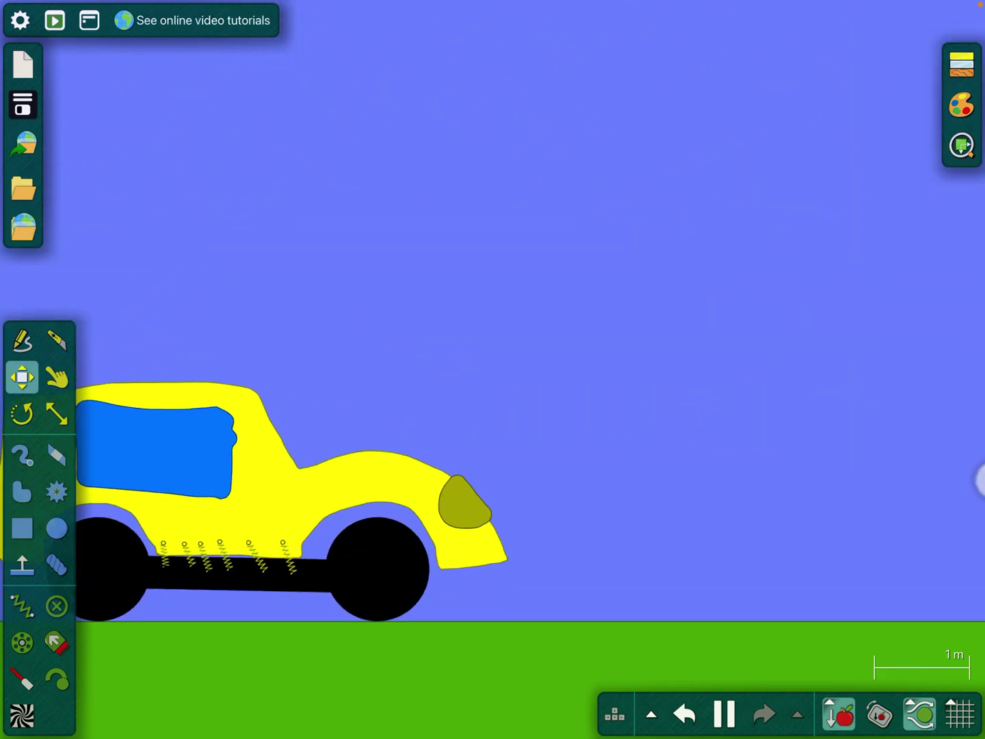
{"action": "left_click", "coordinate": [725, 714]}
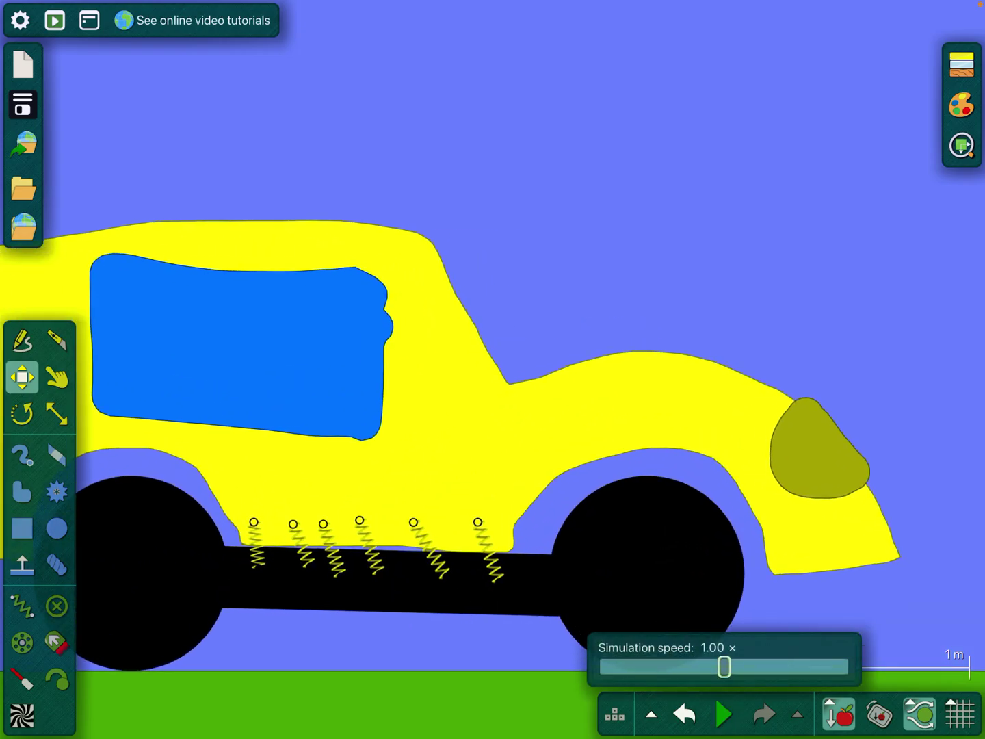
{"action": "left_click", "coordinate": [22, 455]}
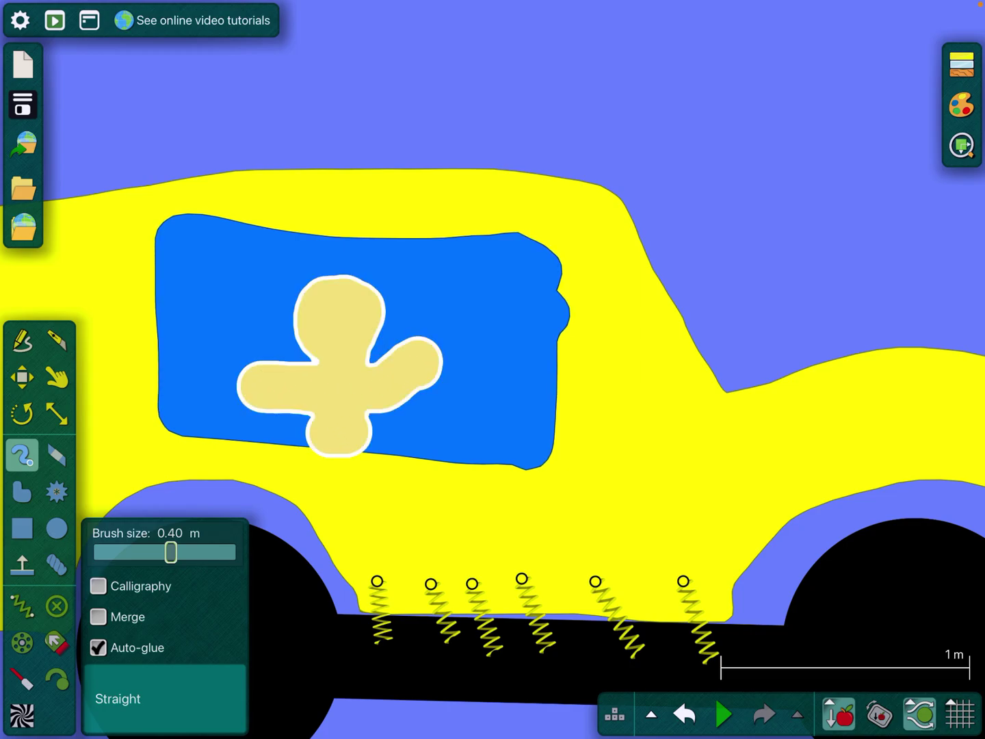
Erase the misshapen first driver figure and run the simulation with the finished Jeep
{"action": "right_click", "coordinate": [343, 366]}
{"action": "left_click", "coordinate": [407, 281]}
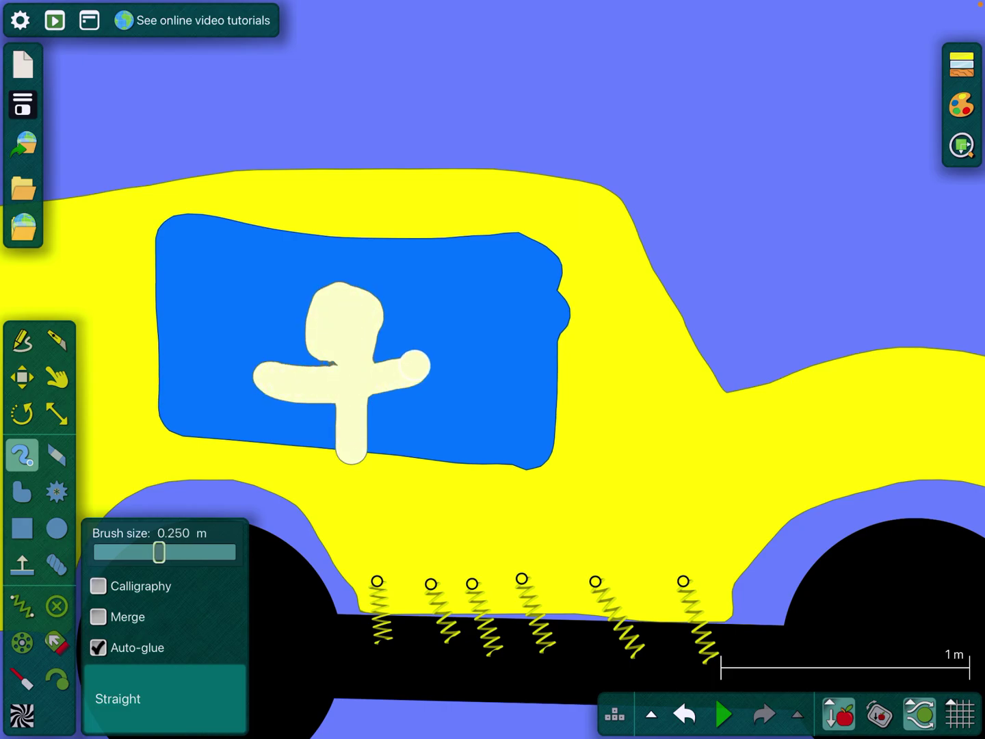
{"action": "scroll", "coordinate": [492, 369], "scroll_direction": "down", "scroll_amount": 5}
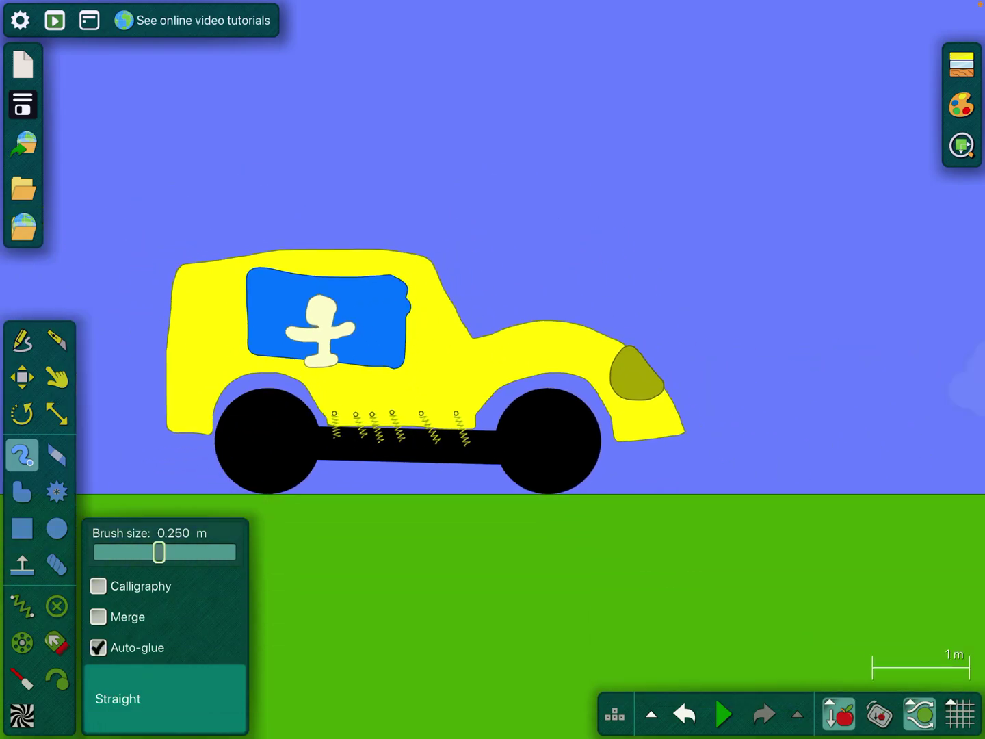
{"action": "key", "text": "space"}
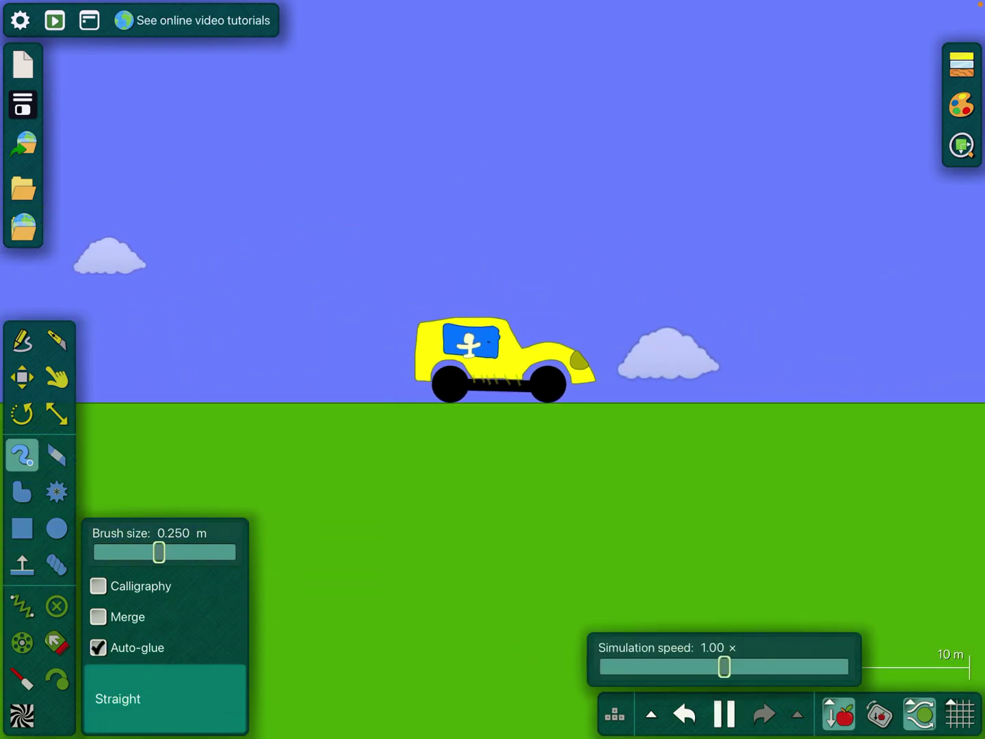